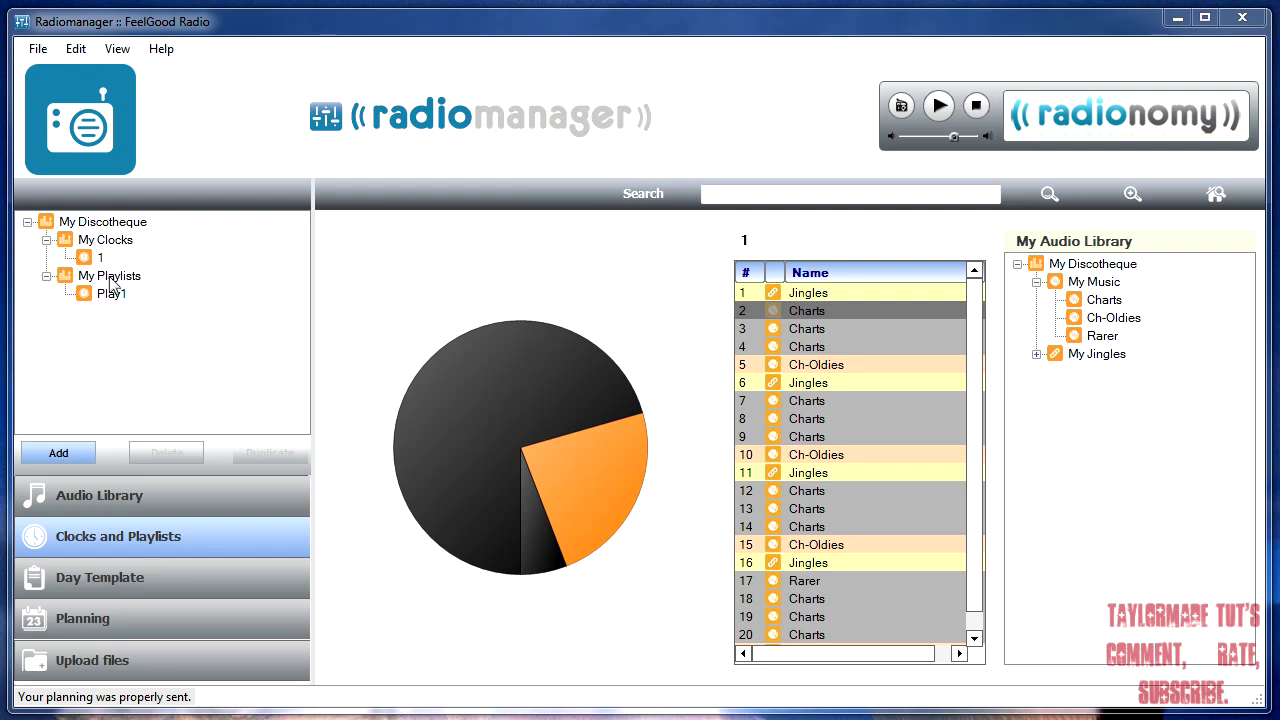
Select the My Playlists folder in the Clocks and Playlists tree.
left_click(110, 279)
Create a new playlist named Play1 under My Playlists.
right_click(110, 279)
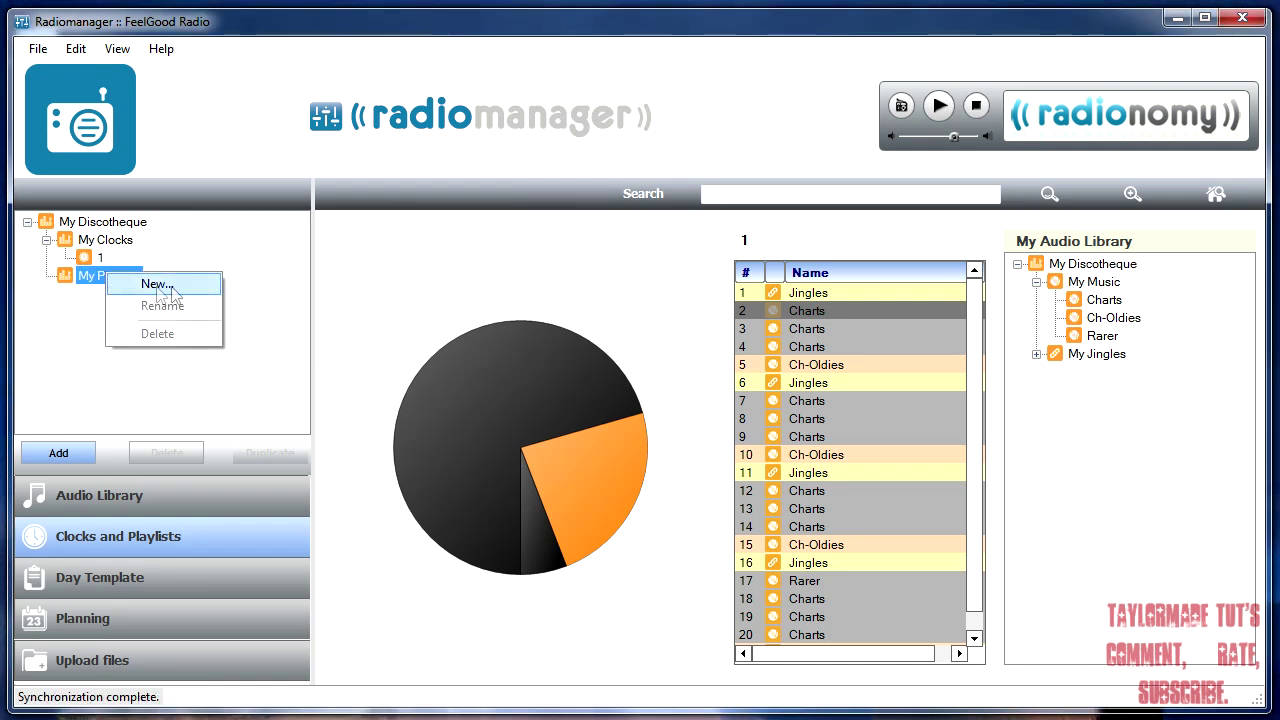
left_click(172, 287)
left_click(610, 314)
type("Play1")
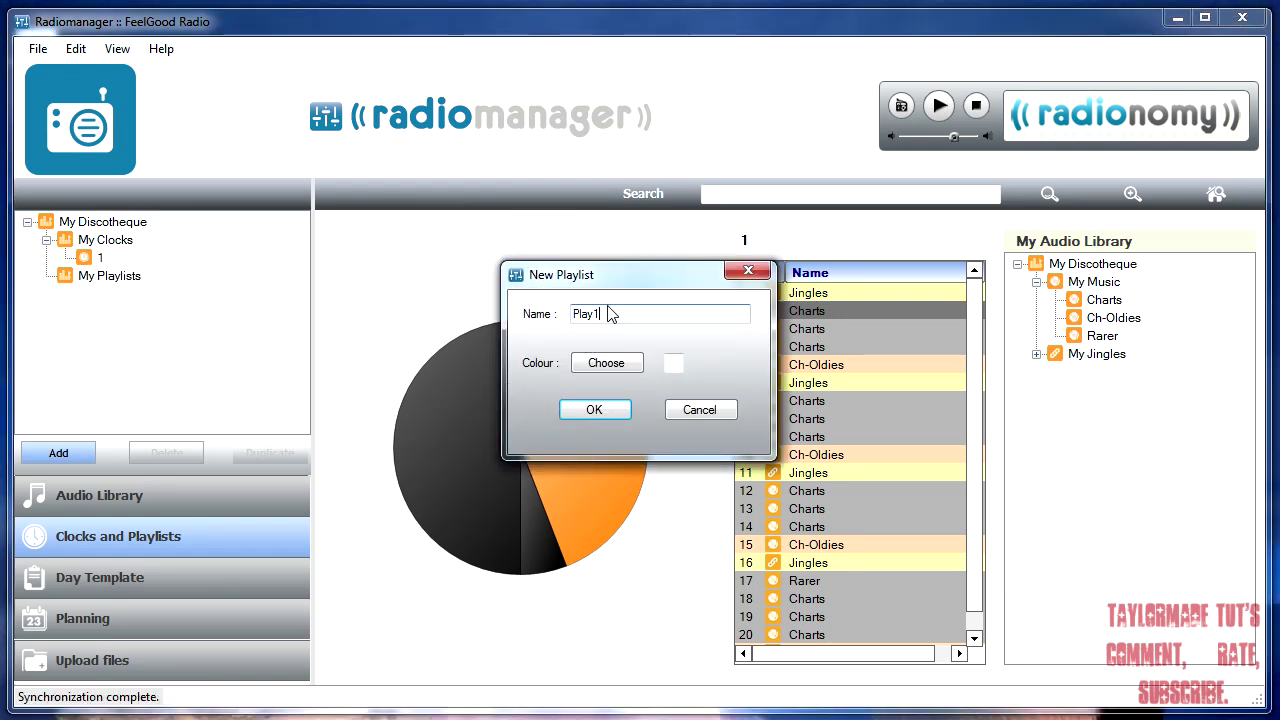
left_click(594, 411)
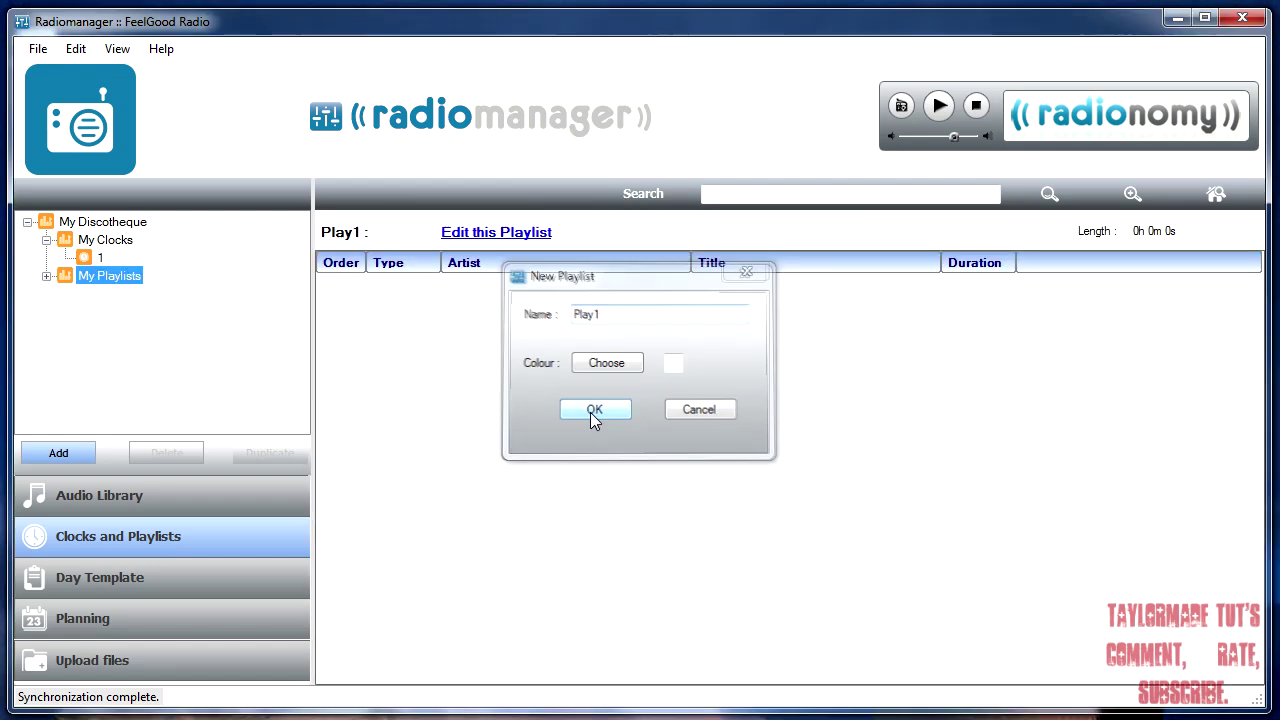
Add Every Breath You Take and With Or Without You from Ch-Oldies to Play1.
left_click(484, 236)
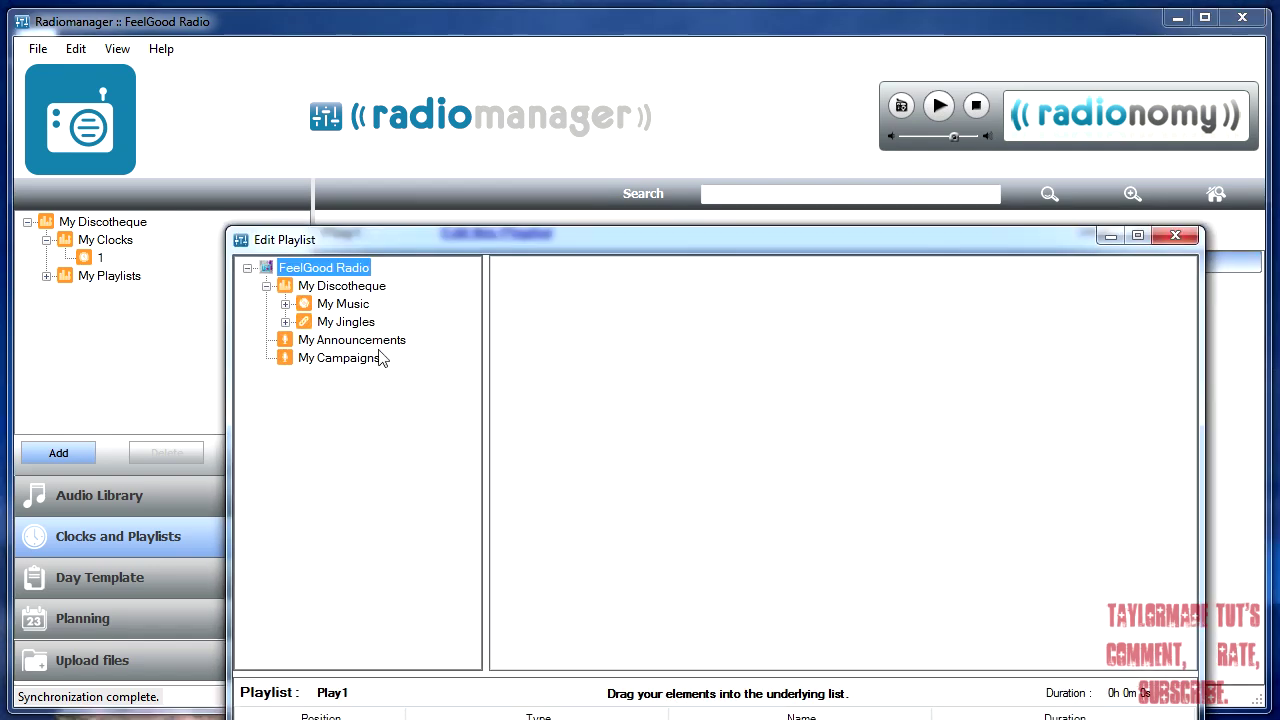
left_click(286, 304)
left_click(353, 322)
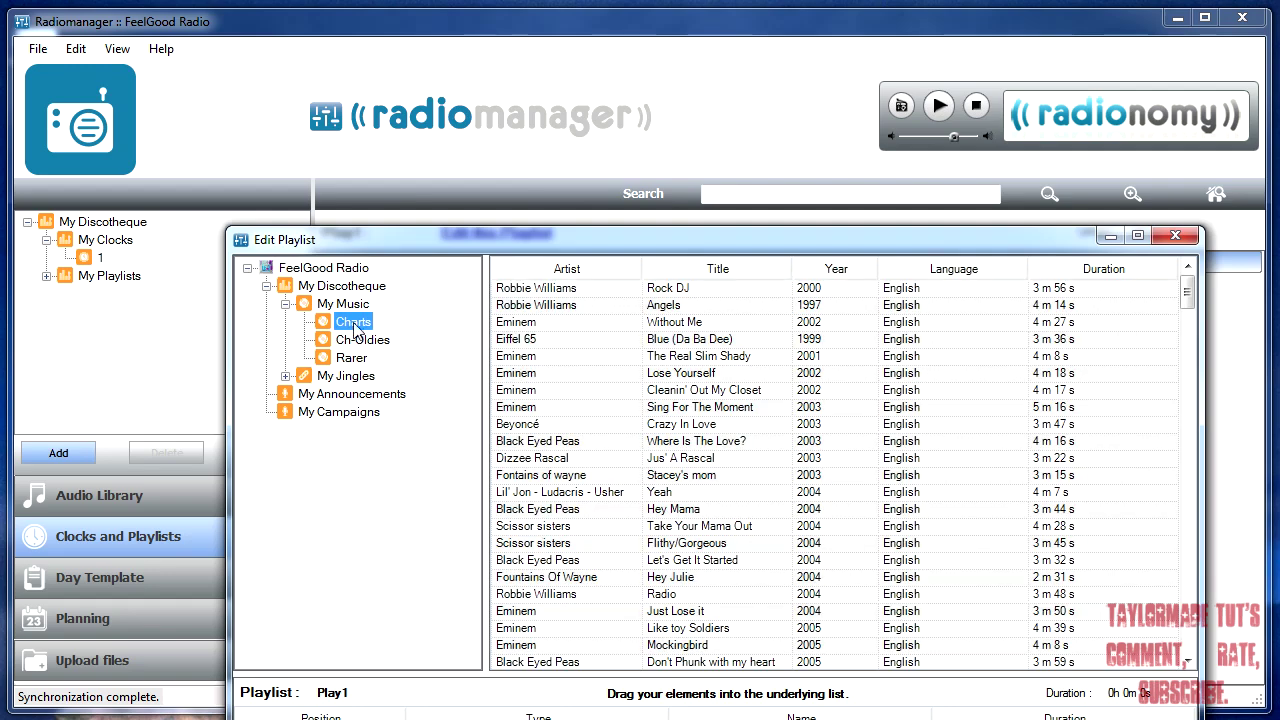
left_click(348, 340)
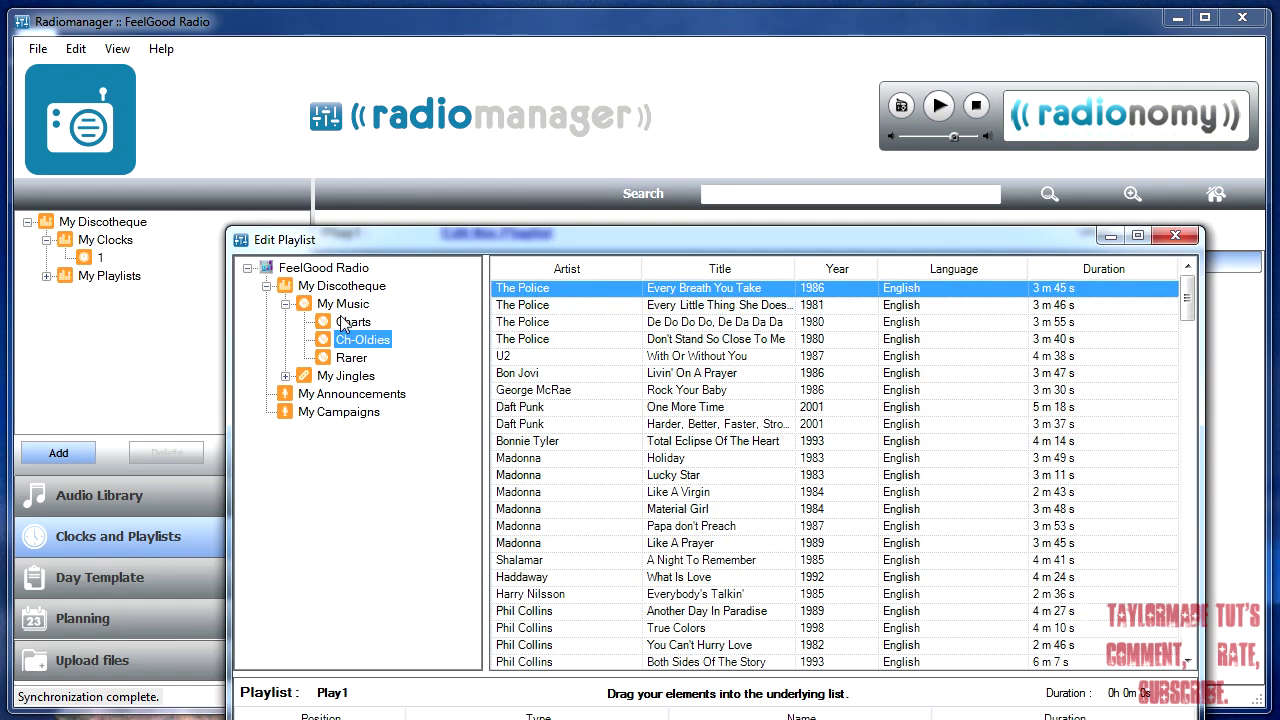
left_click(555, 289)
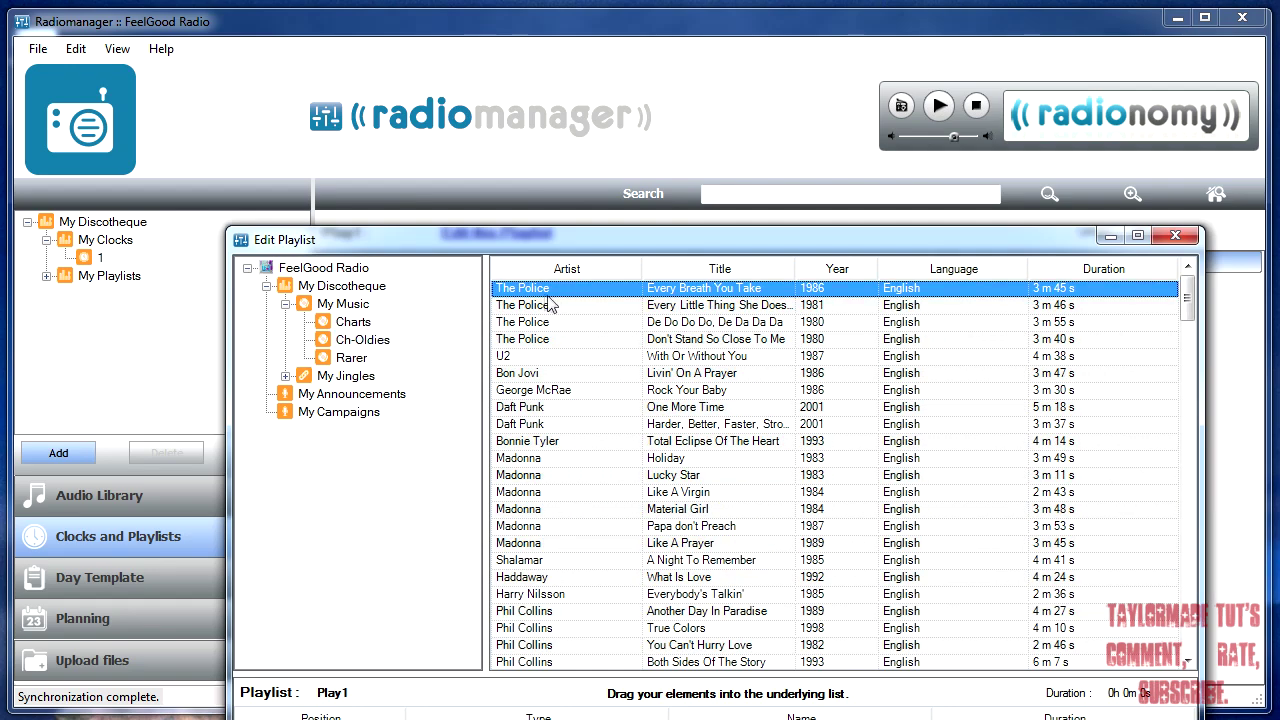
left_click_drag(548, 303, 594, 451)
left_click(532, 357)
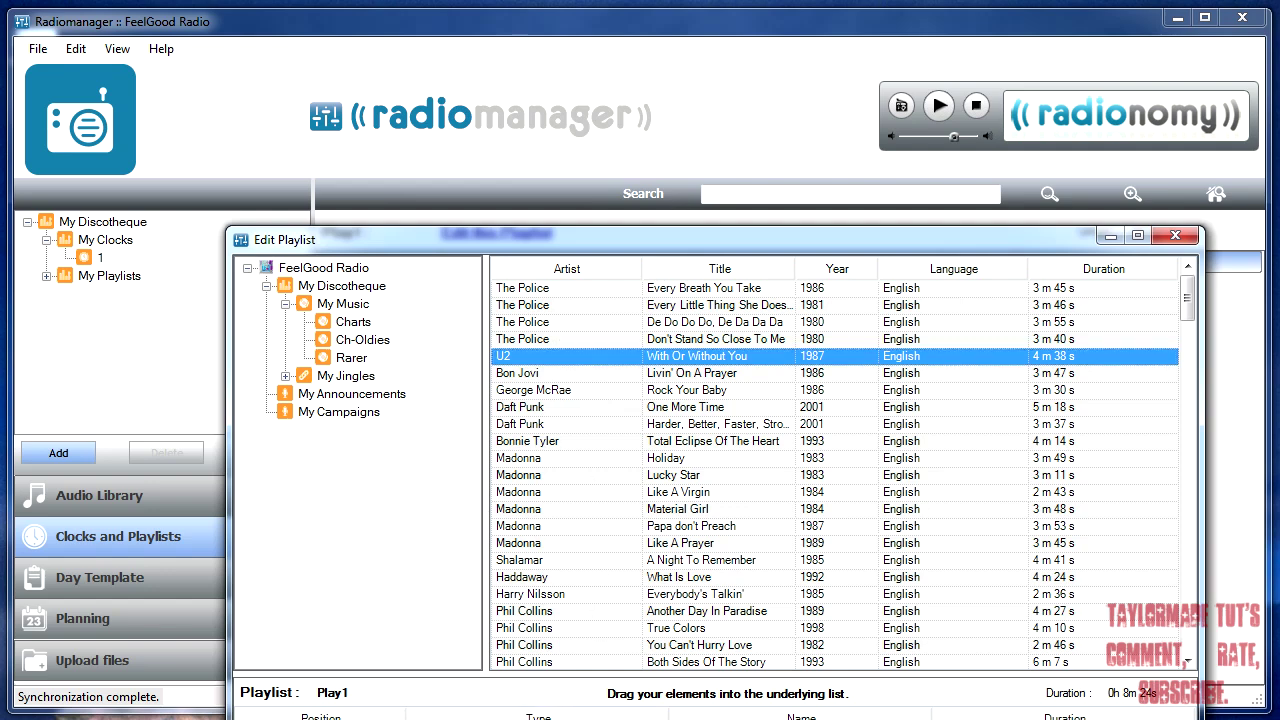
key("Escape")
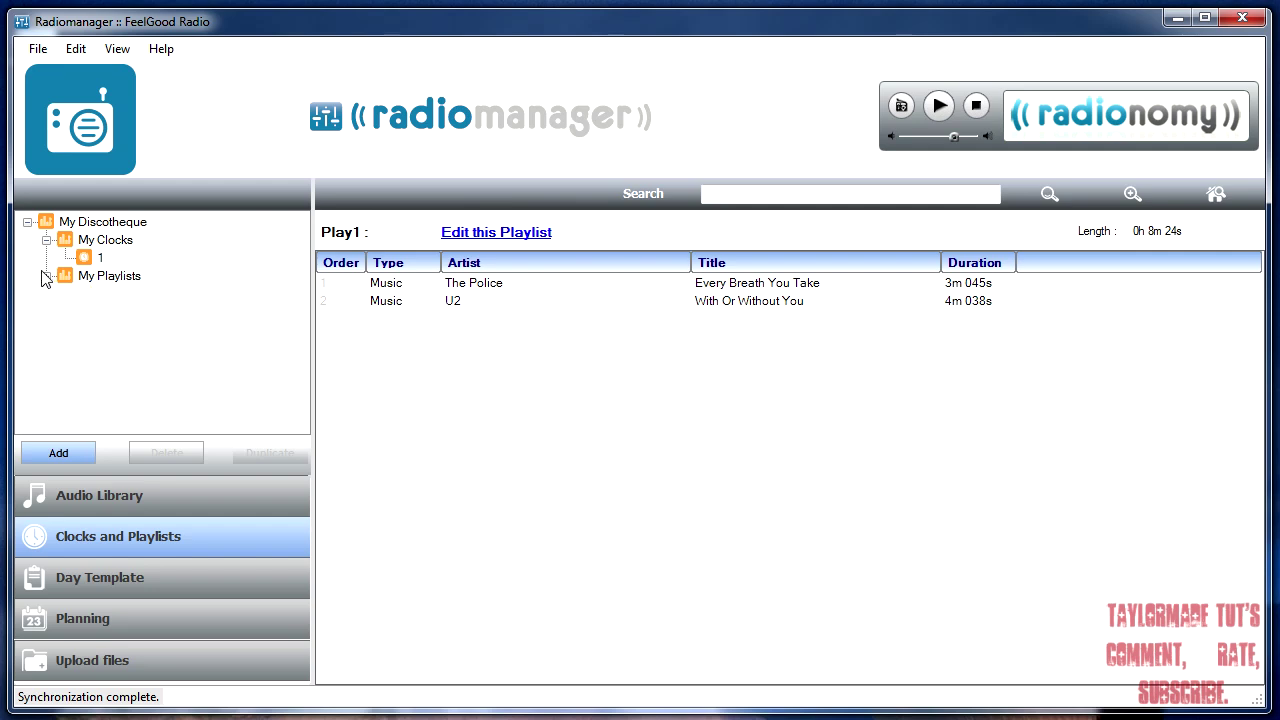
left_click(47, 276)
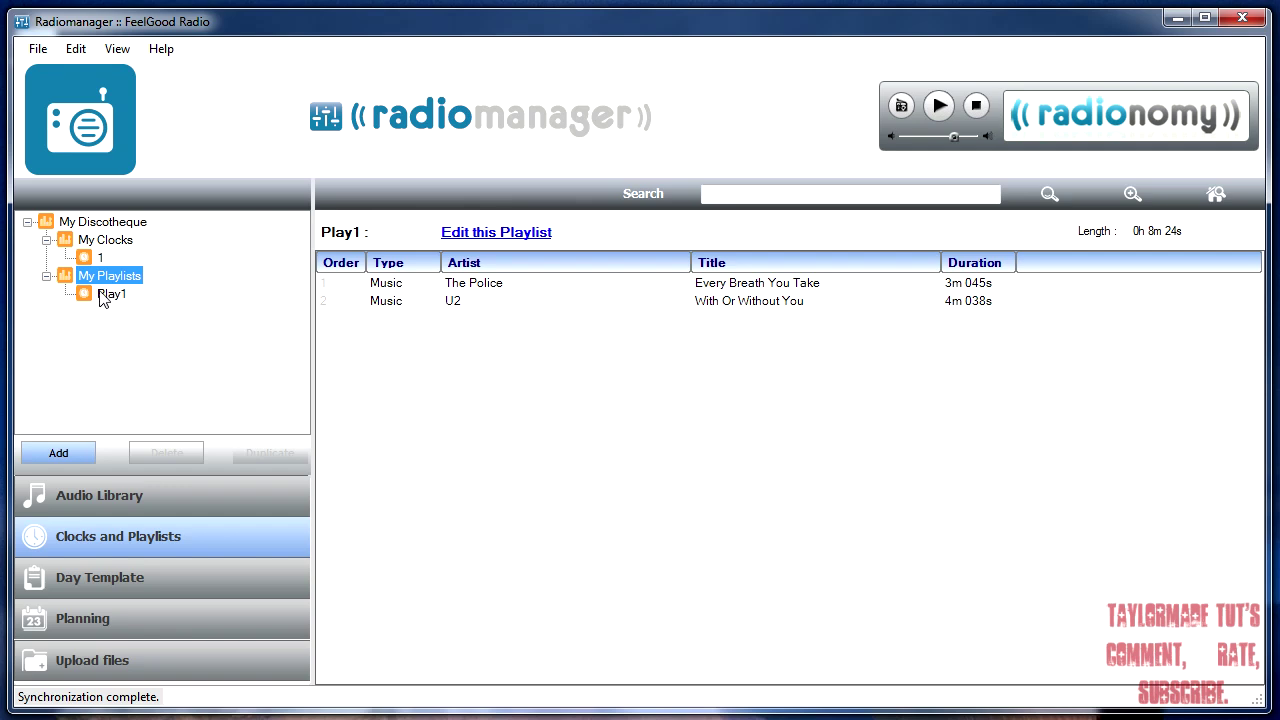
left_click(104, 586)
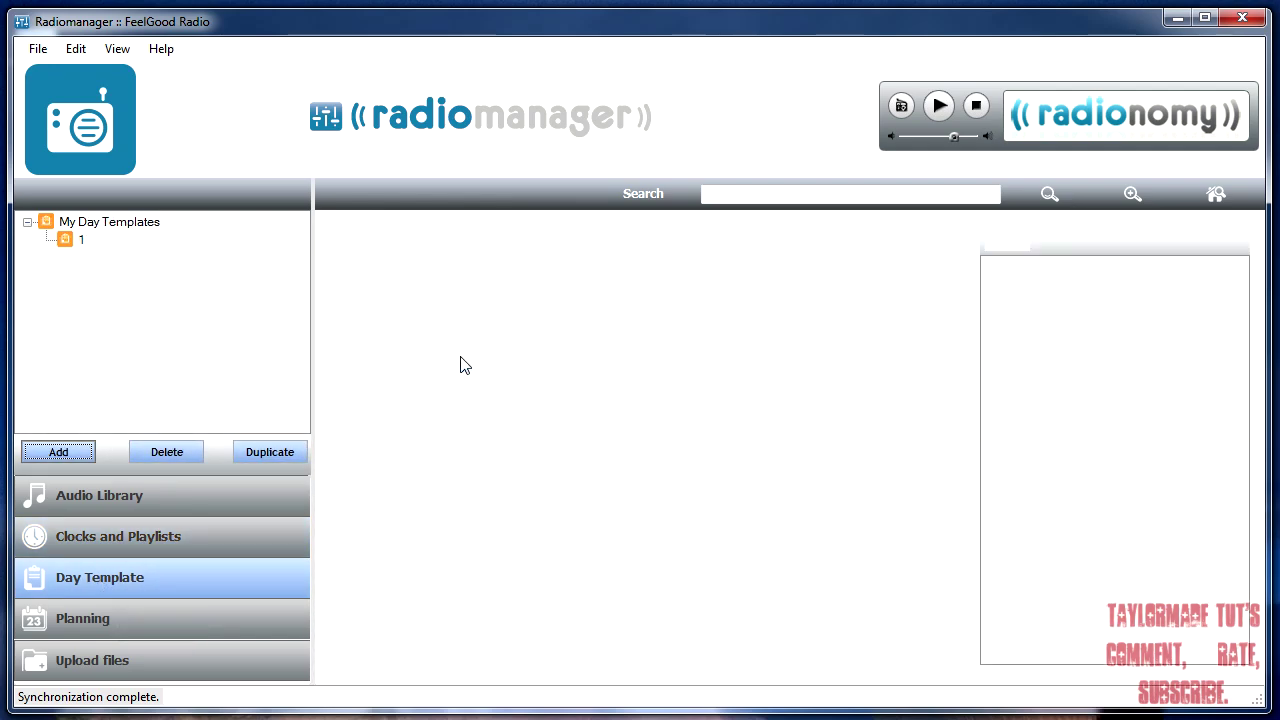
Try dragging Play1 onto day template 1 and dismiss the invalid-operation warning.
mouse_move(925, 398)
left_mouse_down()
mouse_move(937, 291)
mouse_move(911, 525)
mouse_move(925, 290)
left_mouse_up()
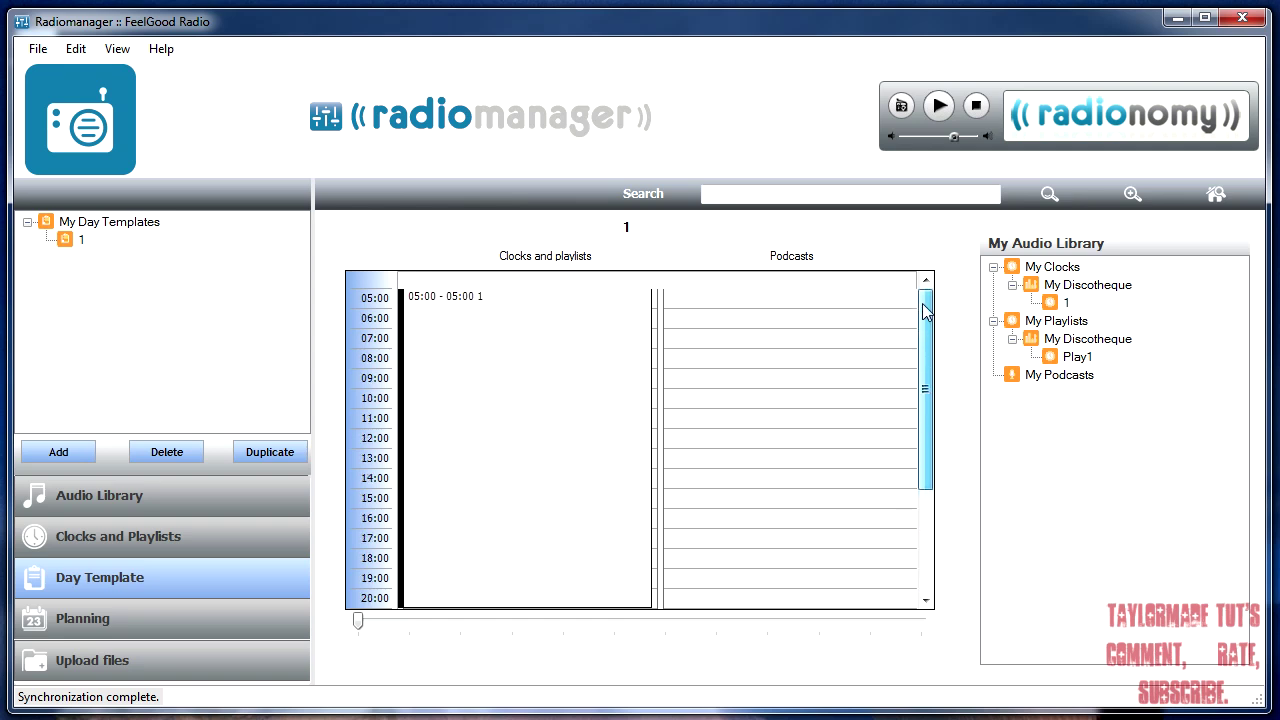
left_click(1052, 266)
left_click_drag(1046, 420, 923, 323)
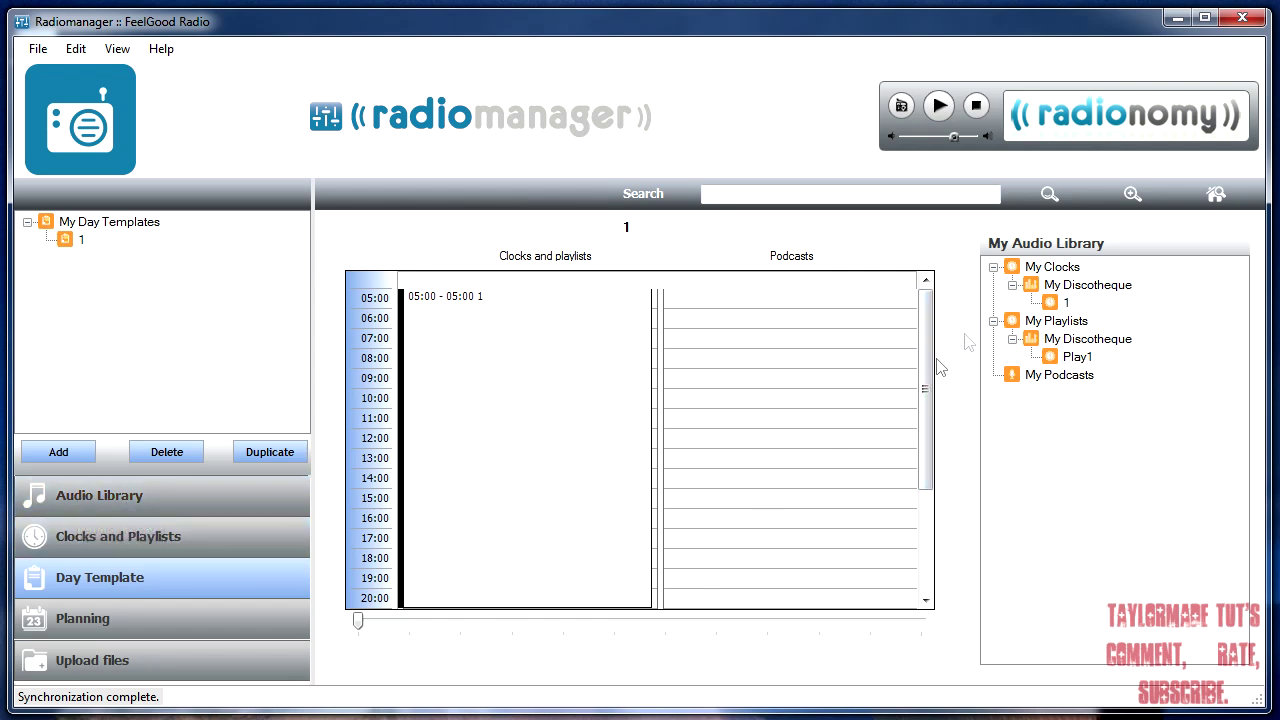
left_click(1060, 392)
left_click_drag(1078, 358, 868, 400)
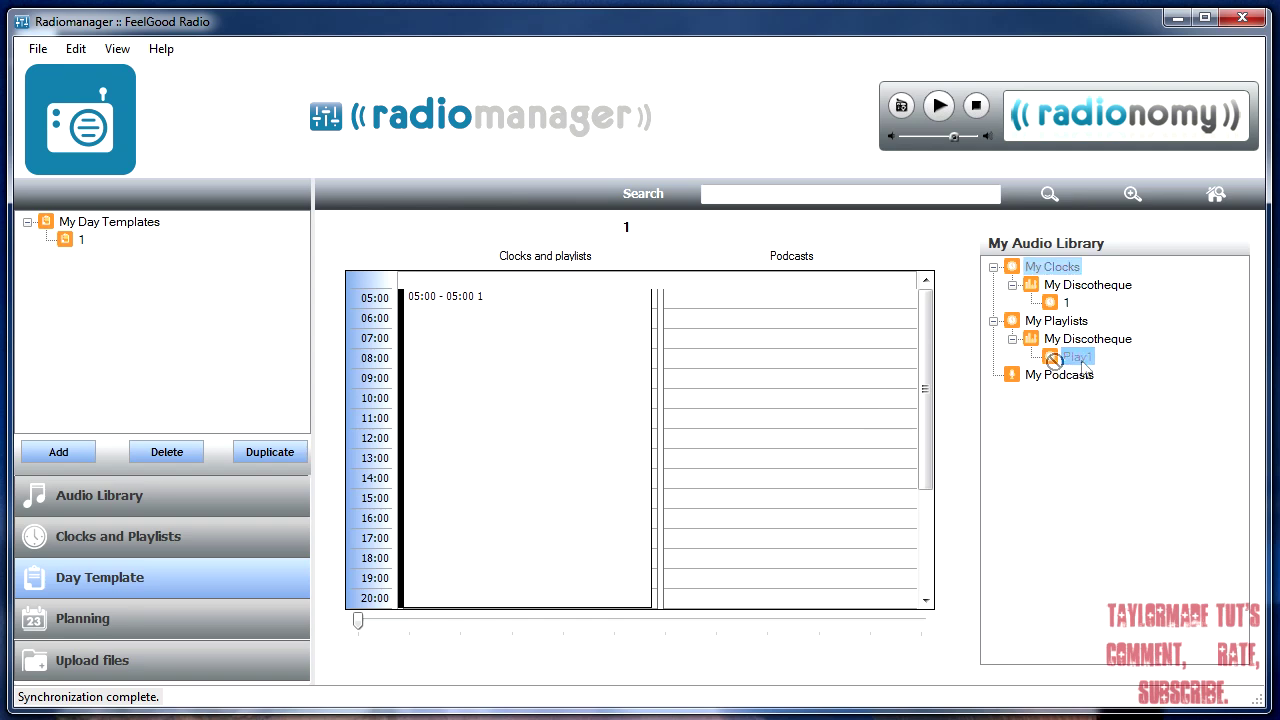
left_click_drag(1075, 357, 791, 377)
key("Return")
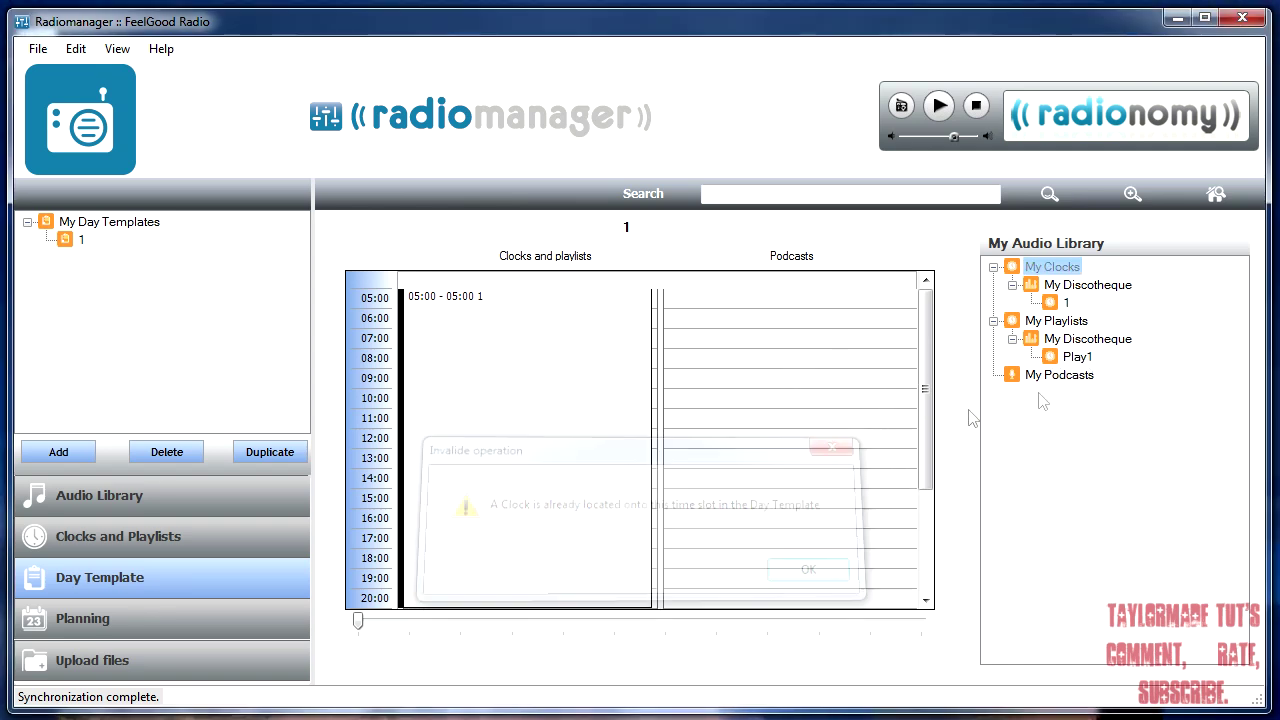
Retry placing Play1, then open clock 1's 05:00–05:00 timing for editing.
mouse_move(1078, 357)
left_mouse_down()
mouse_move(855, 345)
mouse_move(1086, 380)
left_mouse_up()
left_click_drag(926, 365, 921, 635)
left_click_drag(925, 574, 925, 330)
left_click(1078, 356)
left_click_drag(1080, 357, 611, 420)
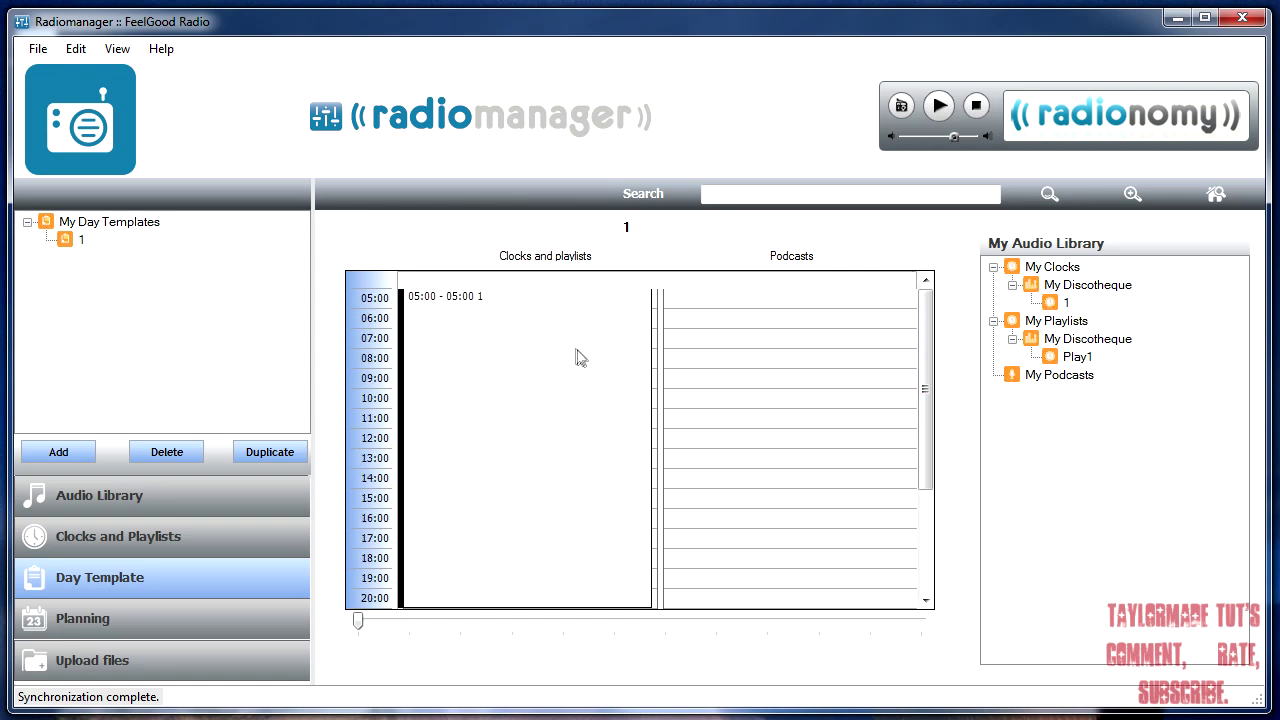
left_click(611, 420)
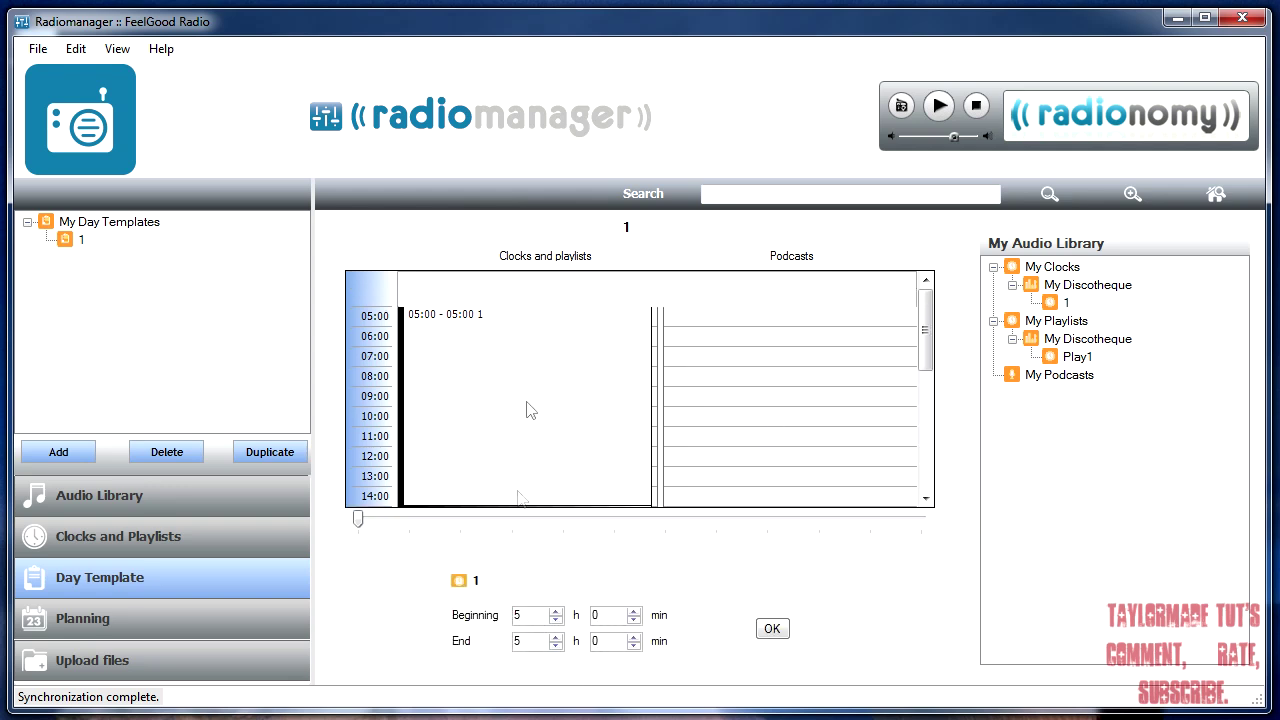
Shorten clock 1's block toward 23:00 and zoom the day timeline in and out.
left_click_drag(927, 334, 927, 480)
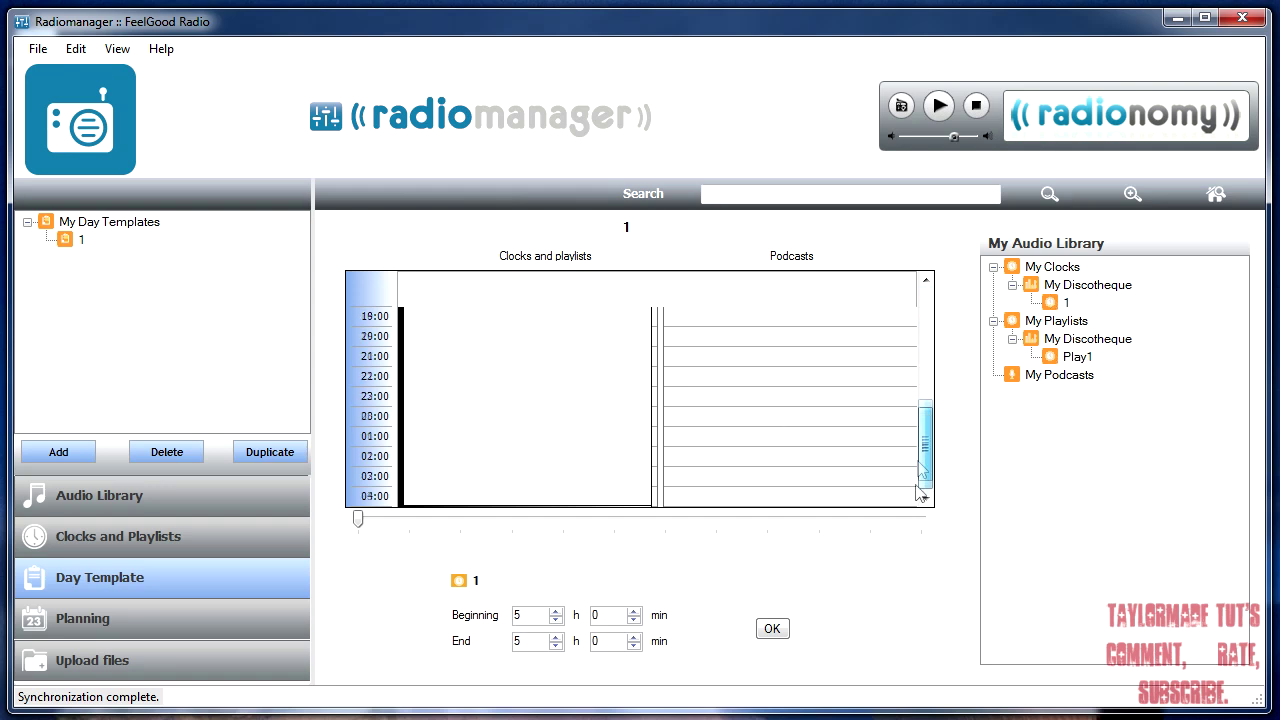
mouse_move(607, 506)
left_mouse_down()
mouse_move(607, 404)
mouse_move(596, 502)
left_mouse_up()
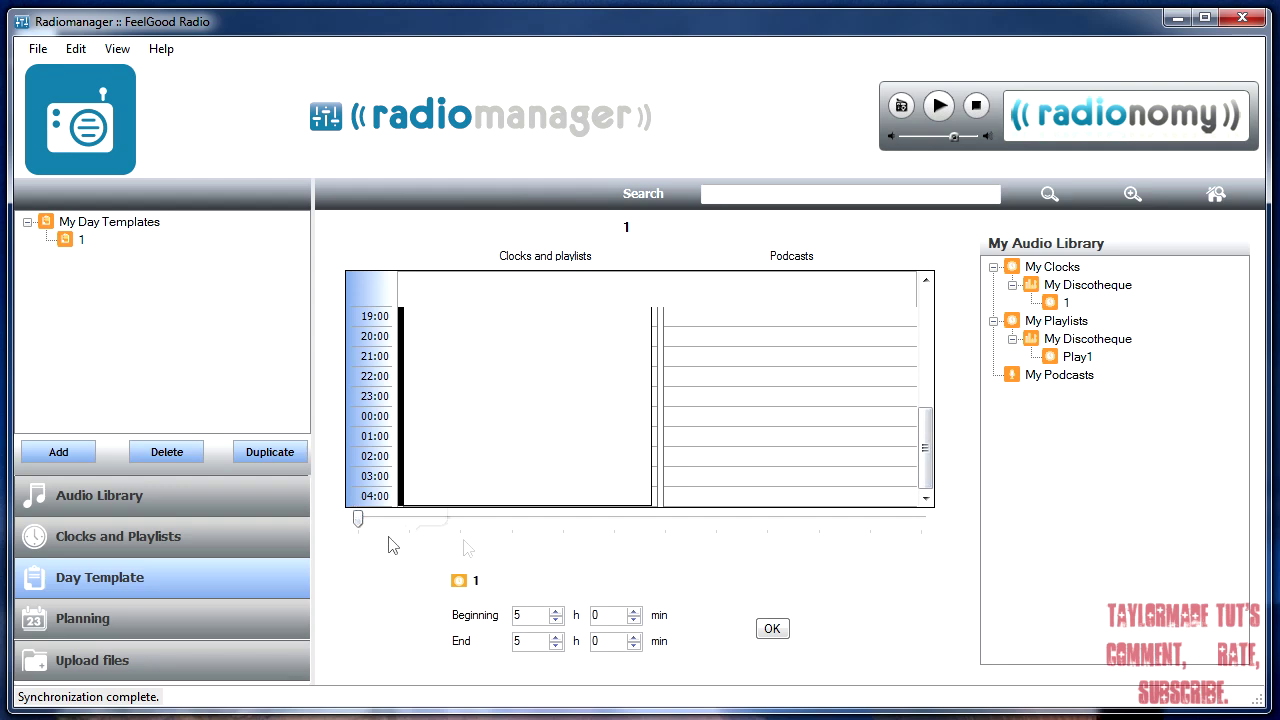
left_click_drag(358, 518, 614, 518)
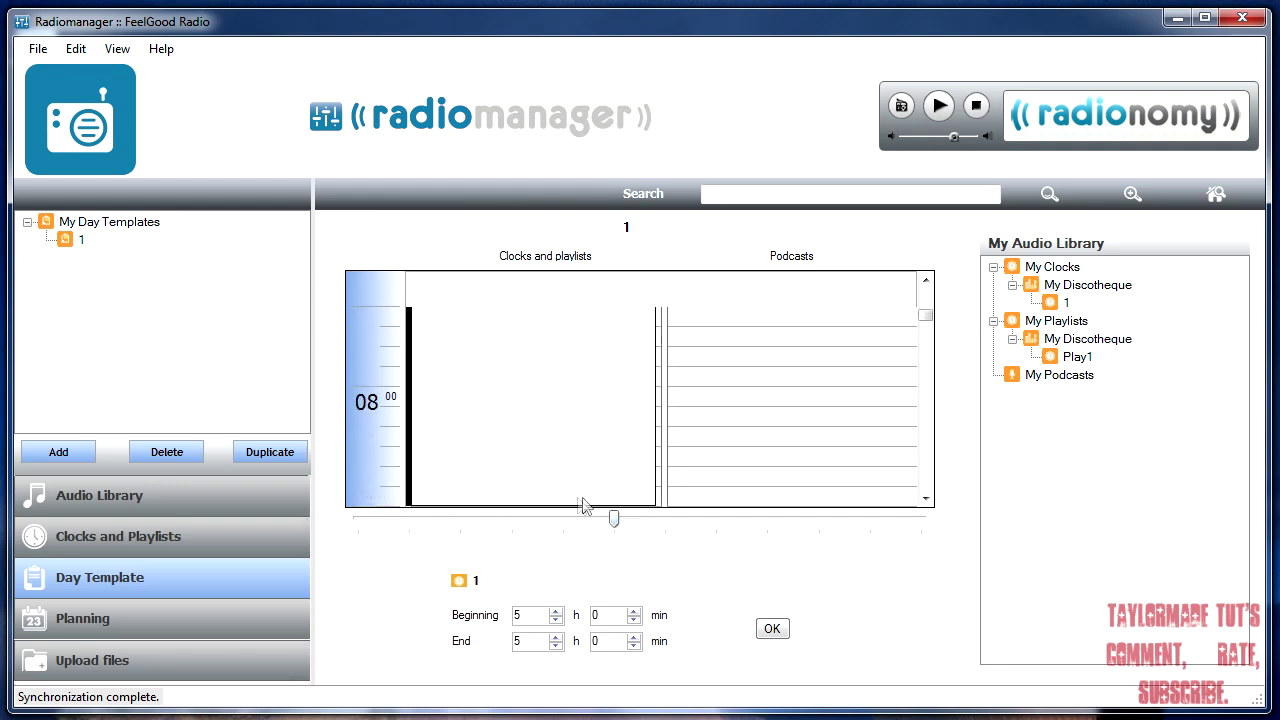
scroll(563, 440, "down", 3)
scroll(563, 440, "down", 4)
scroll(555, 500, "down", 3)
left_click_drag(614, 518, 357, 519)
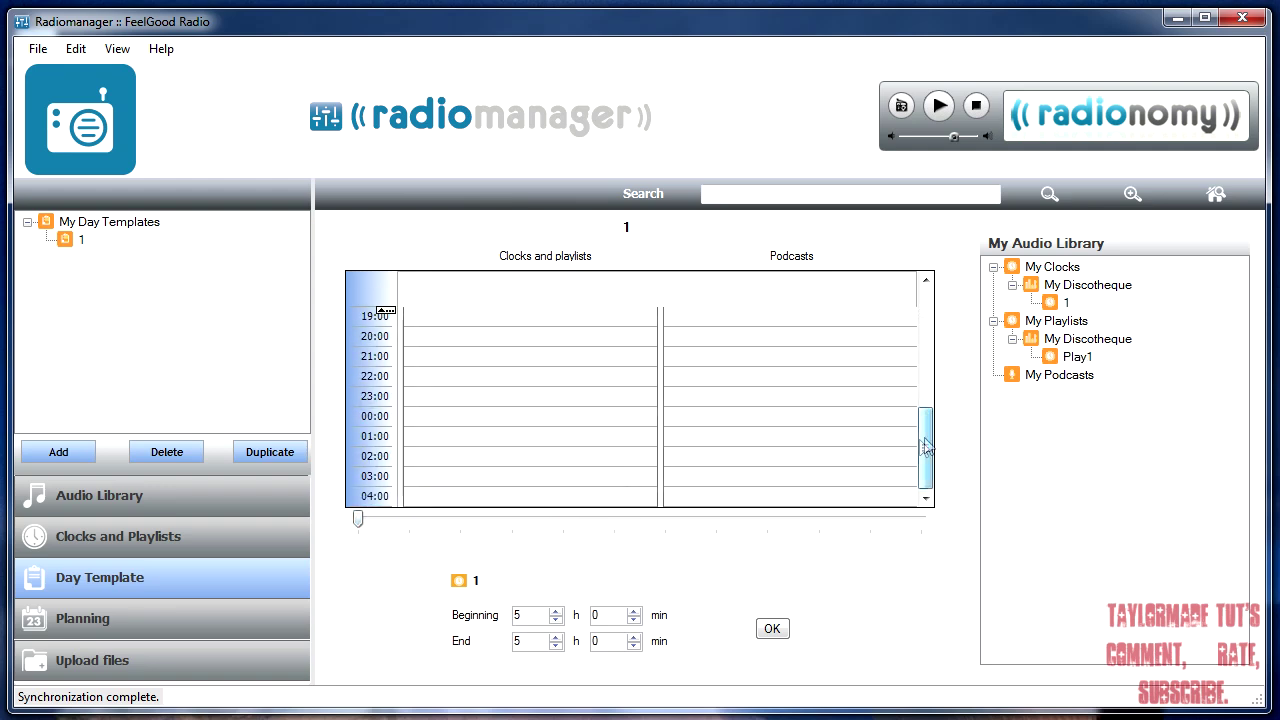
Make another attempt to add Play1 to day template 1's schedule.
left_click_drag(925, 447, 926, 383)
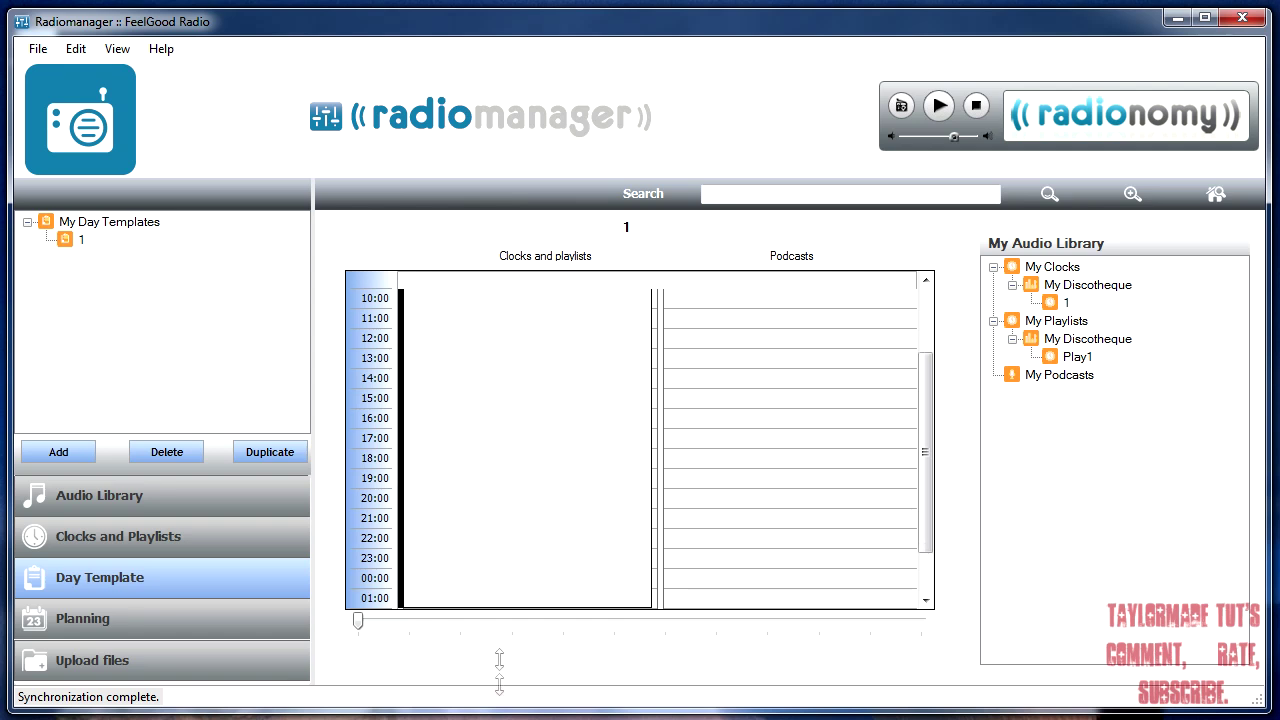
left_click_drag(929, 457, 929, 497)
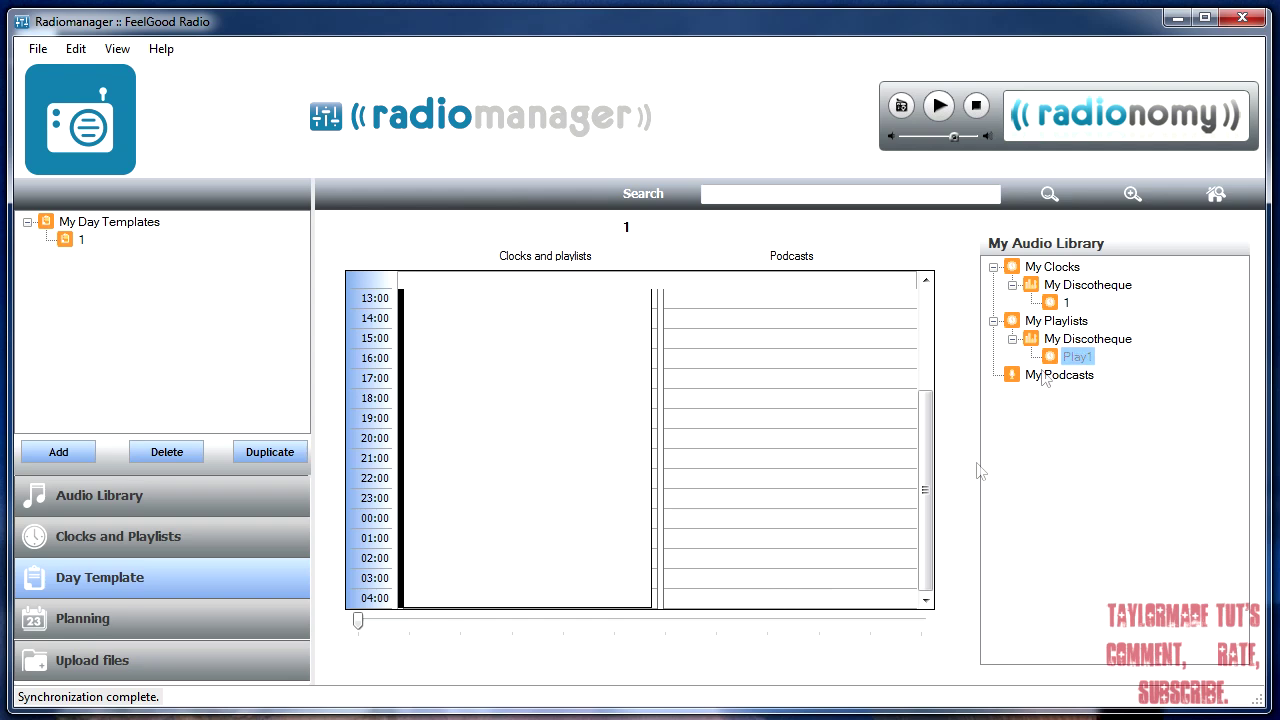
left_click_drag(1077, 356, 566, 415)
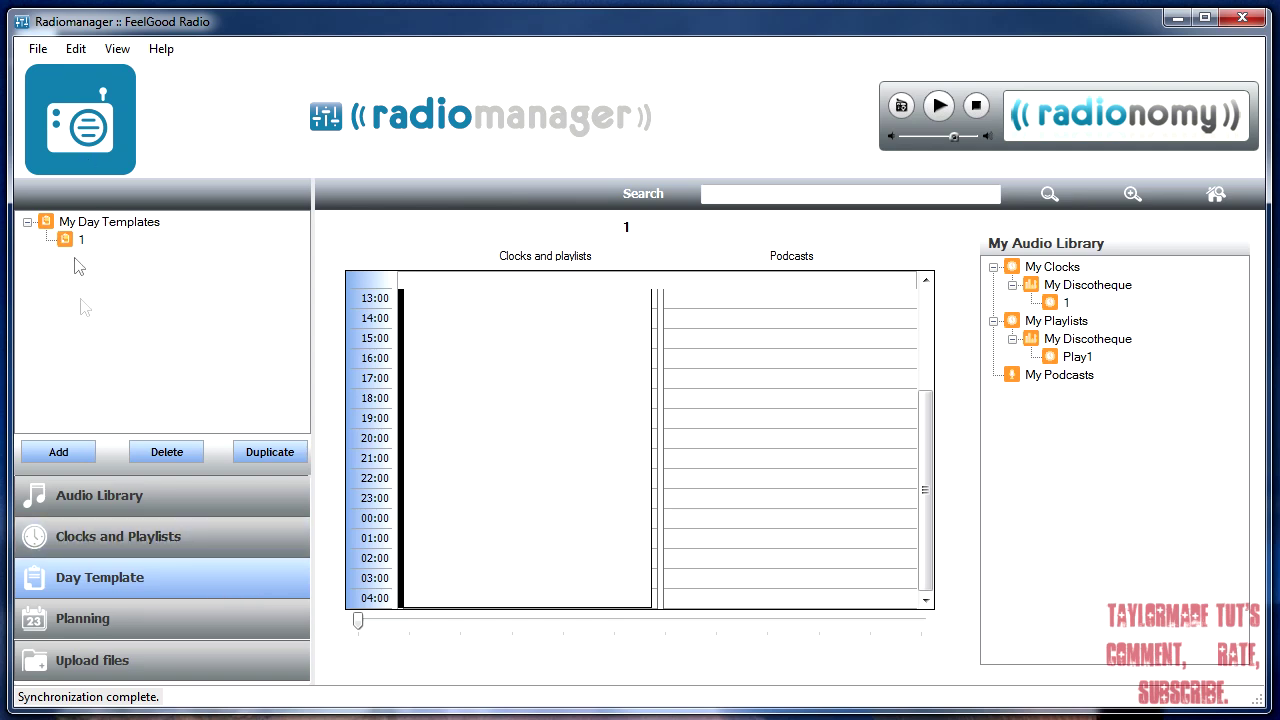
View the Planning calendar with template 1 sent from 08 Jul to 01 Aug.
left_click(85, 622)
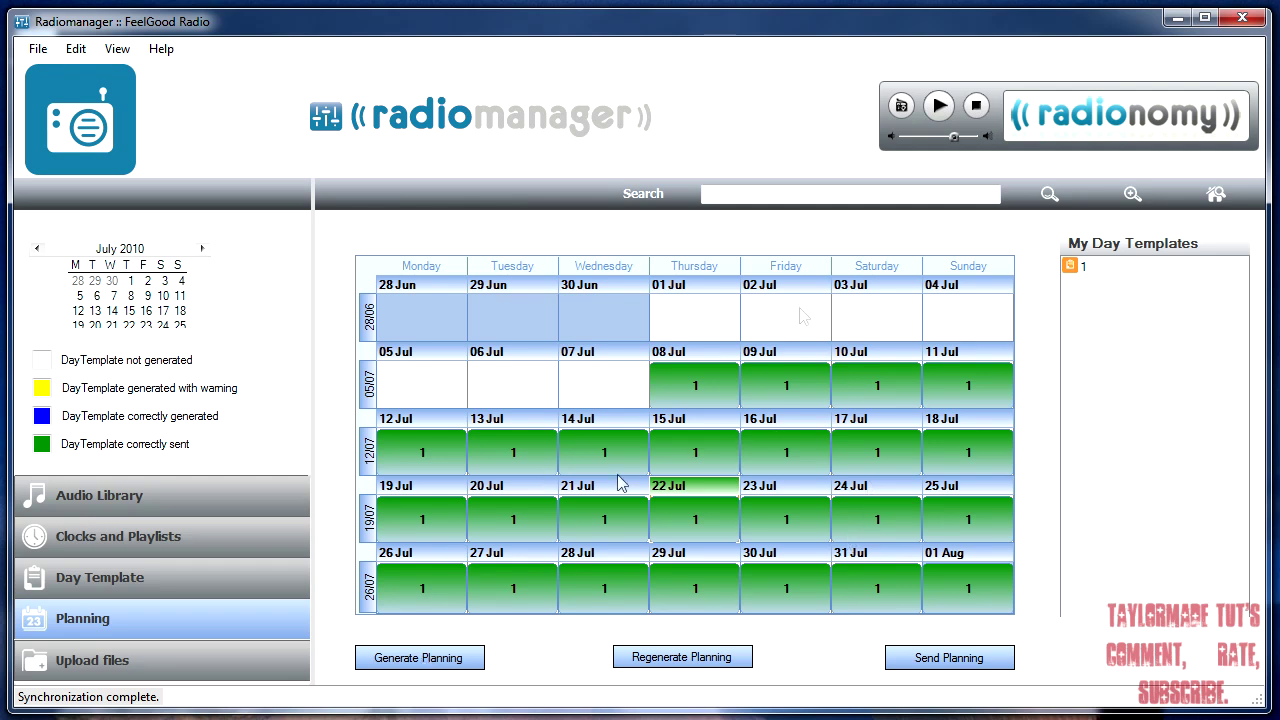
Replace 01 Aug's day template with template 1 and regenerate the planning.
left_click(968, 590)
key("Delete")
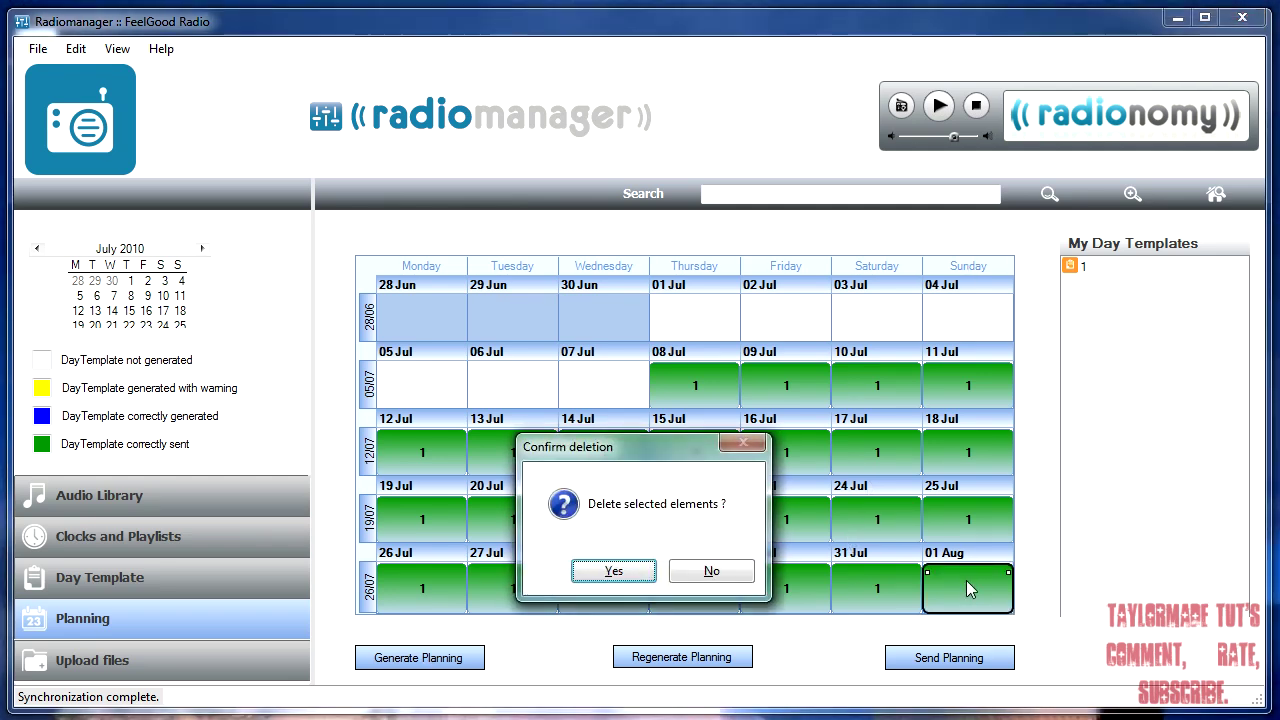
left_click(615, 571)
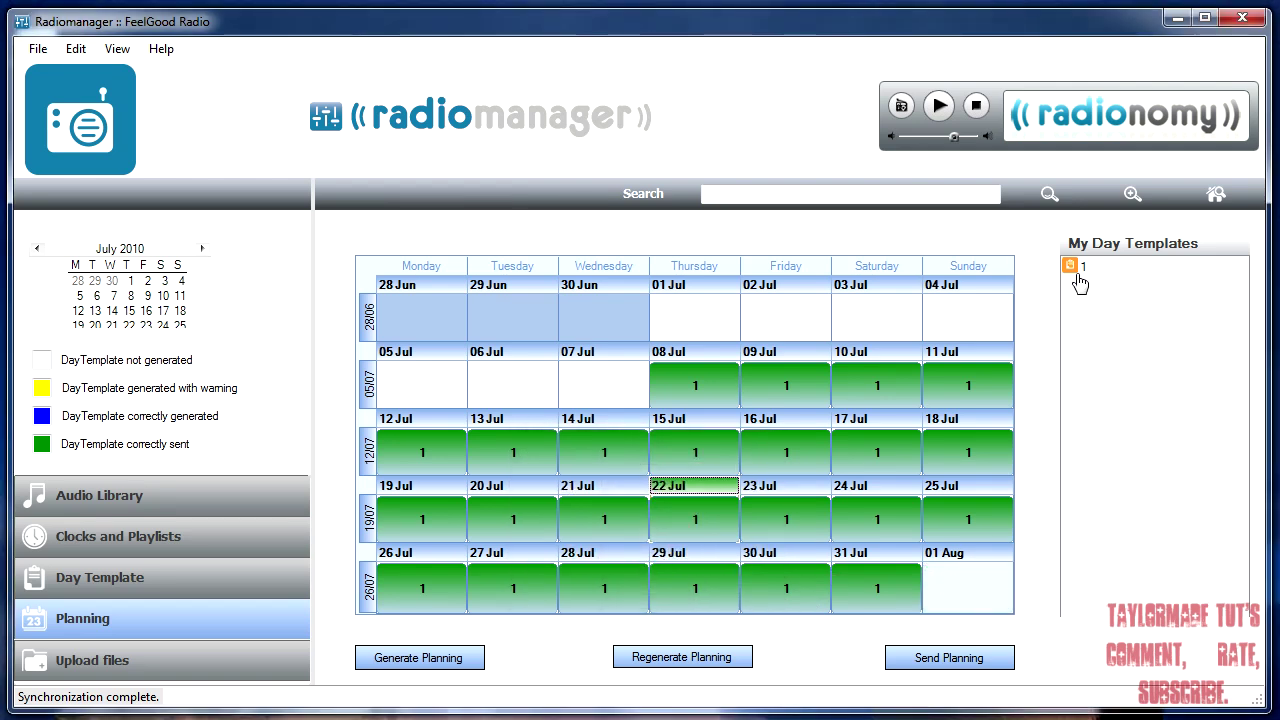
left_click_drag(1075, 266, 977, 600)
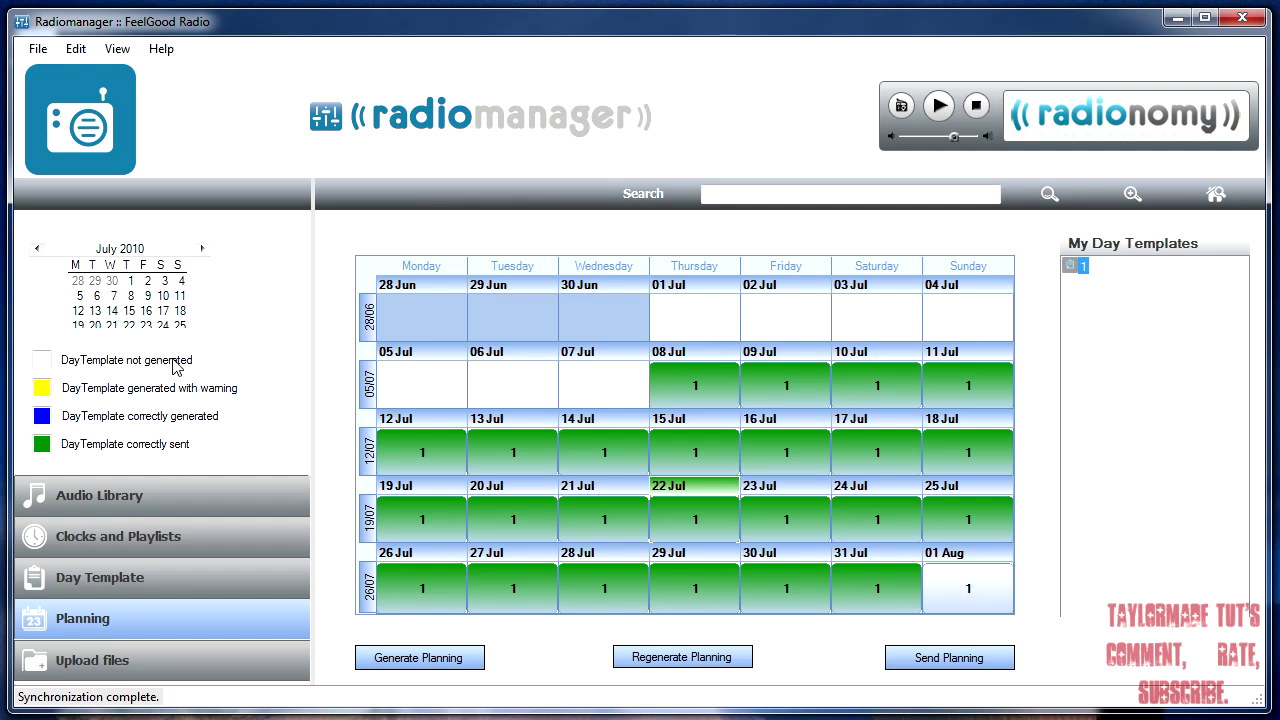
left_click(432, 664)
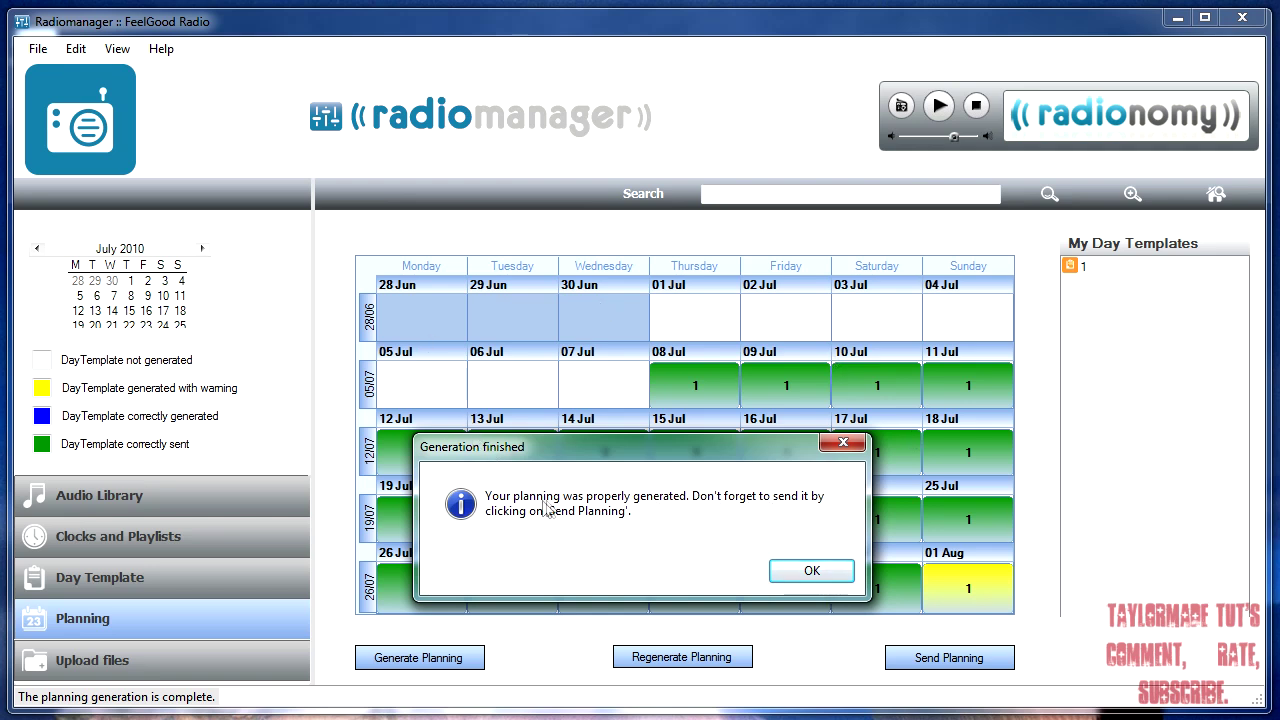
Dismiss the generation message, send the planning and acknowledge the sent confirmation.
left_click(808, 572)
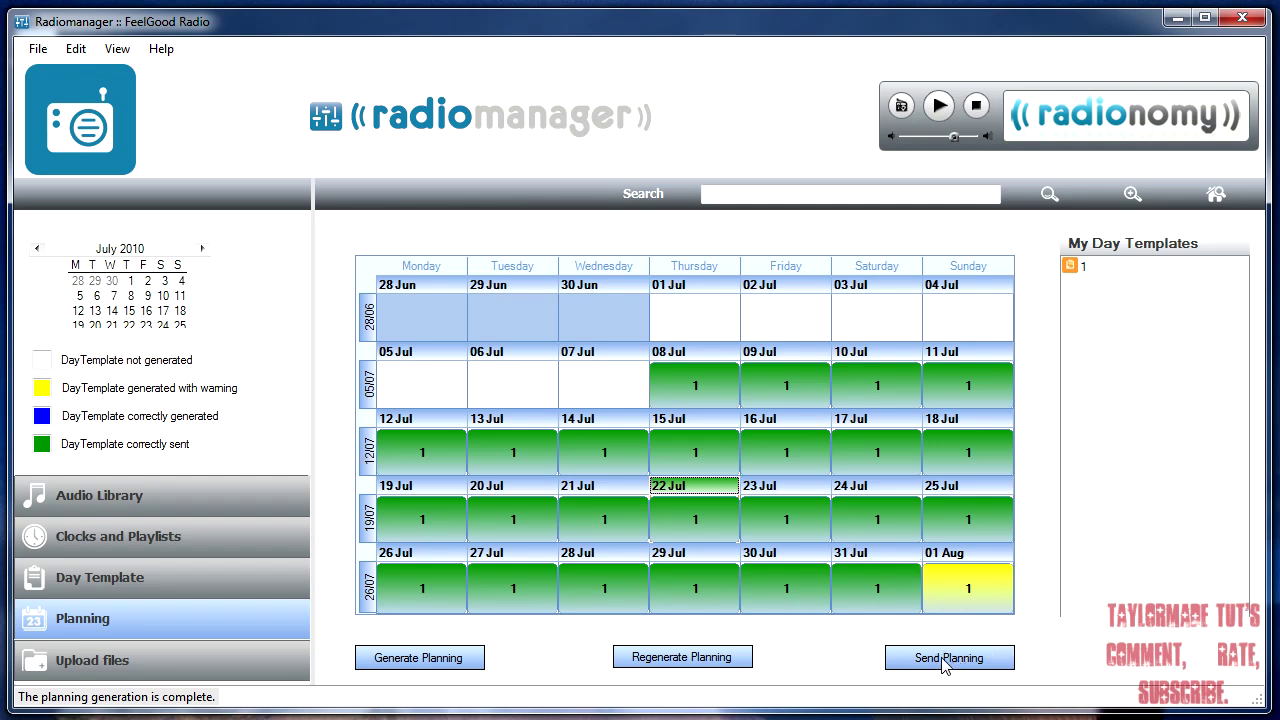
left_click(943, 658)
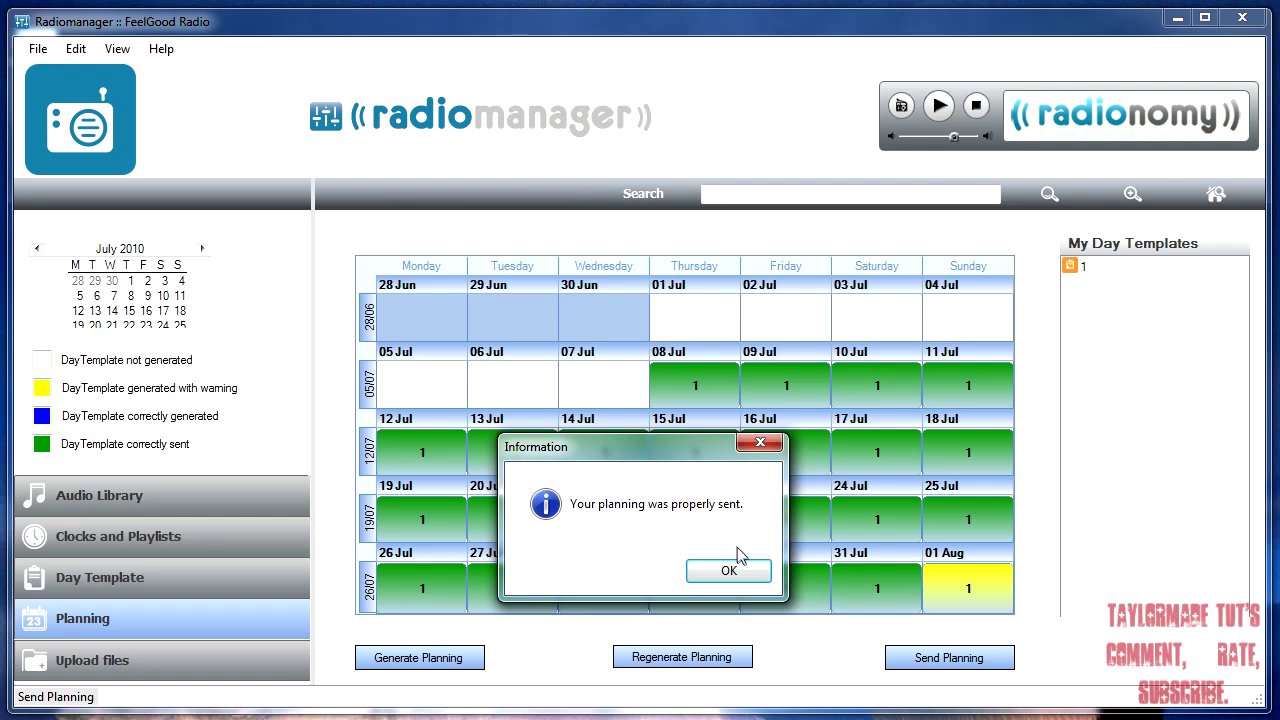
left_click(728, 569)
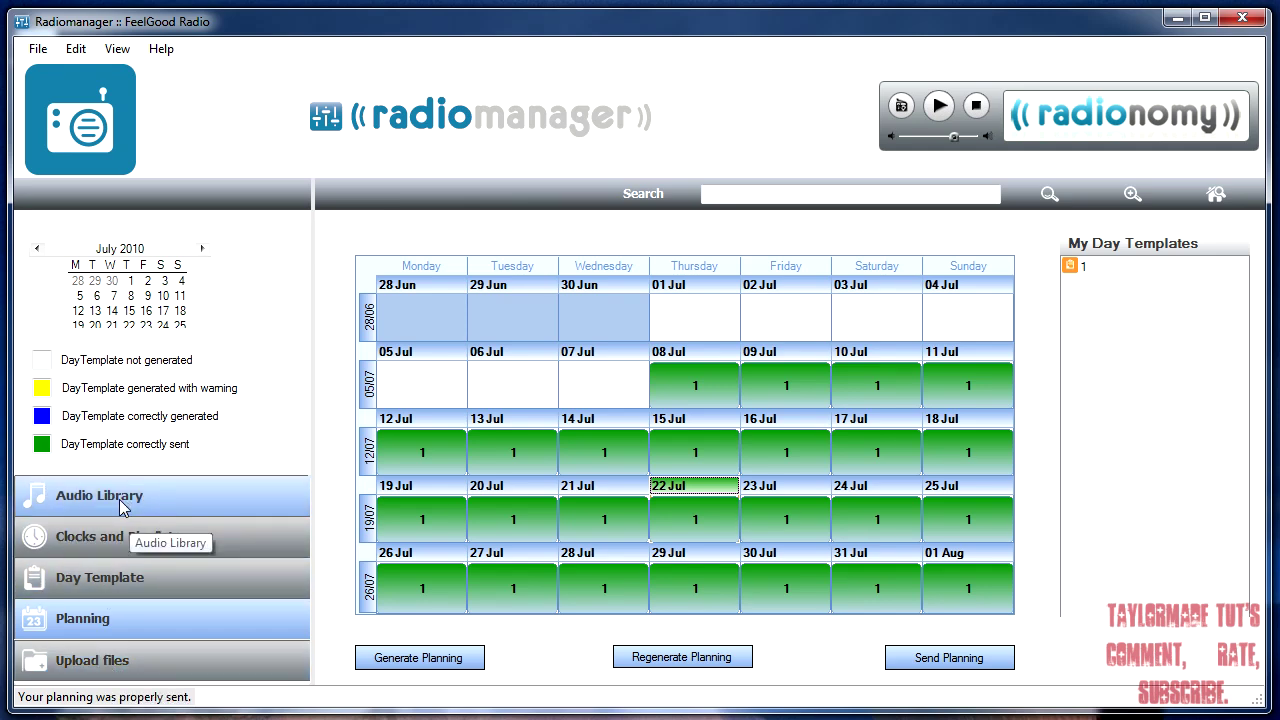
Start a personal item upload with Jingle as the element type.
left_click(155, 660)
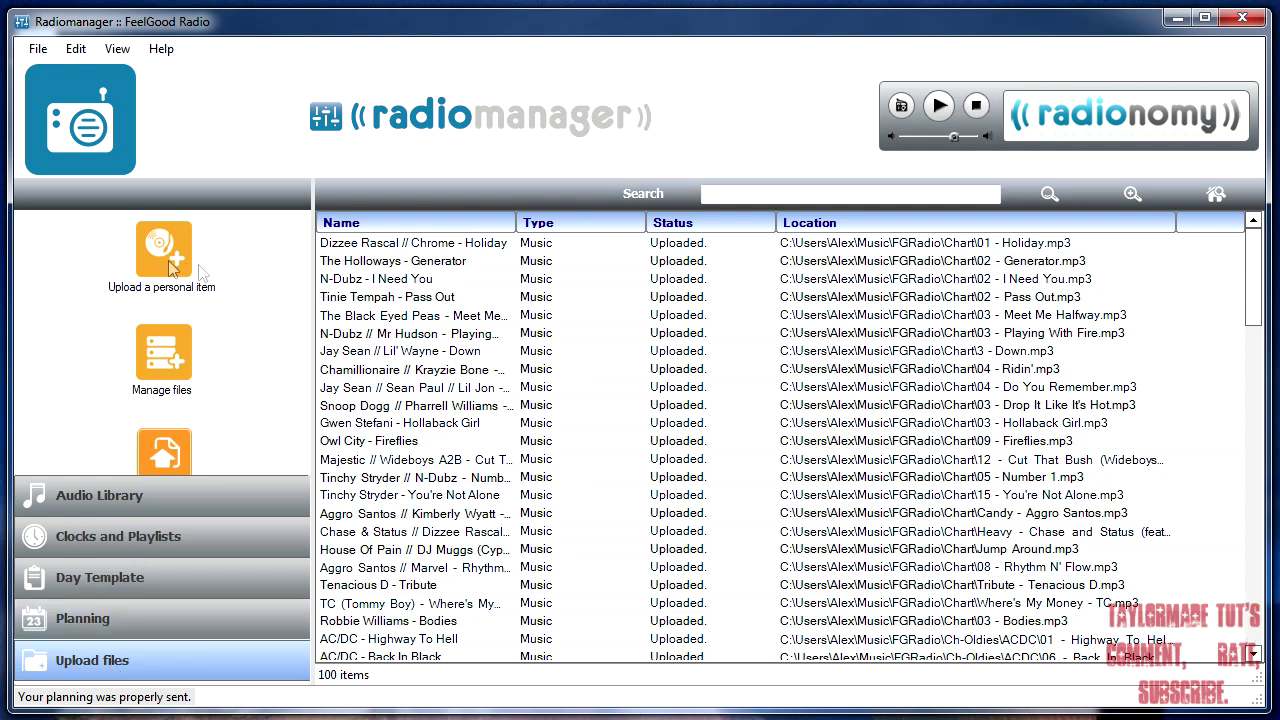
left_click(175, 273)
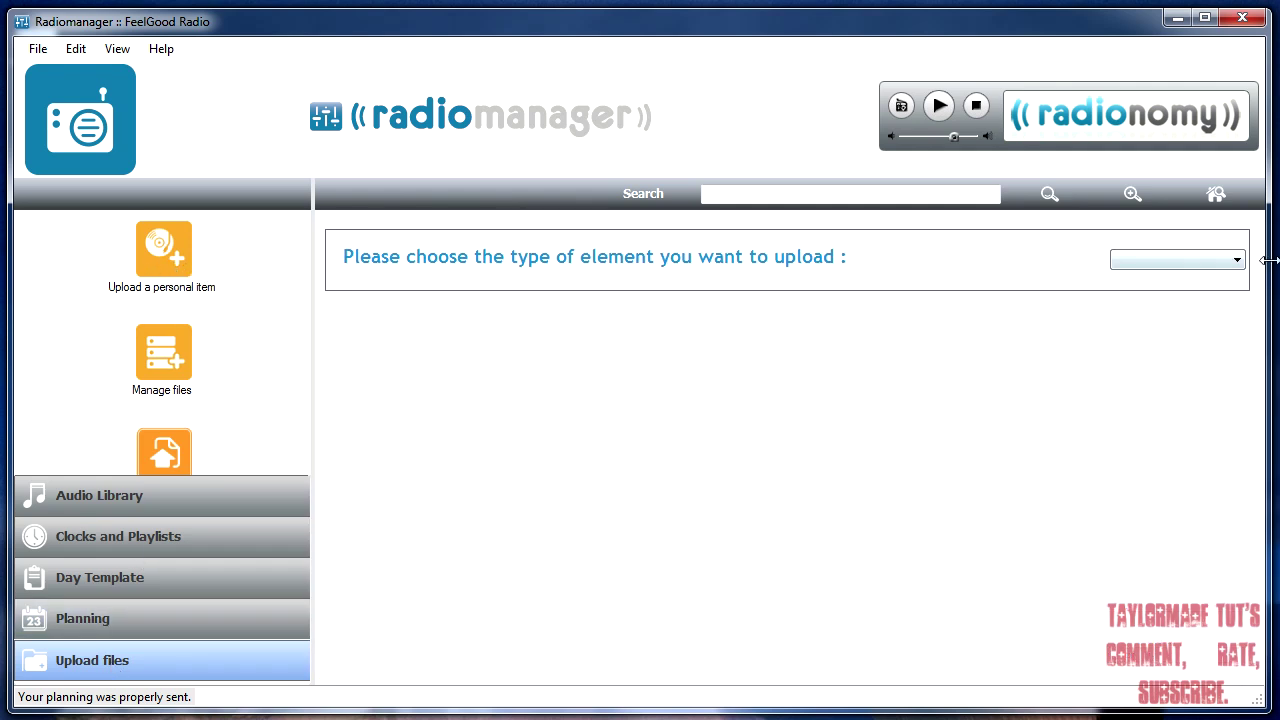
left_click(1186, 262)
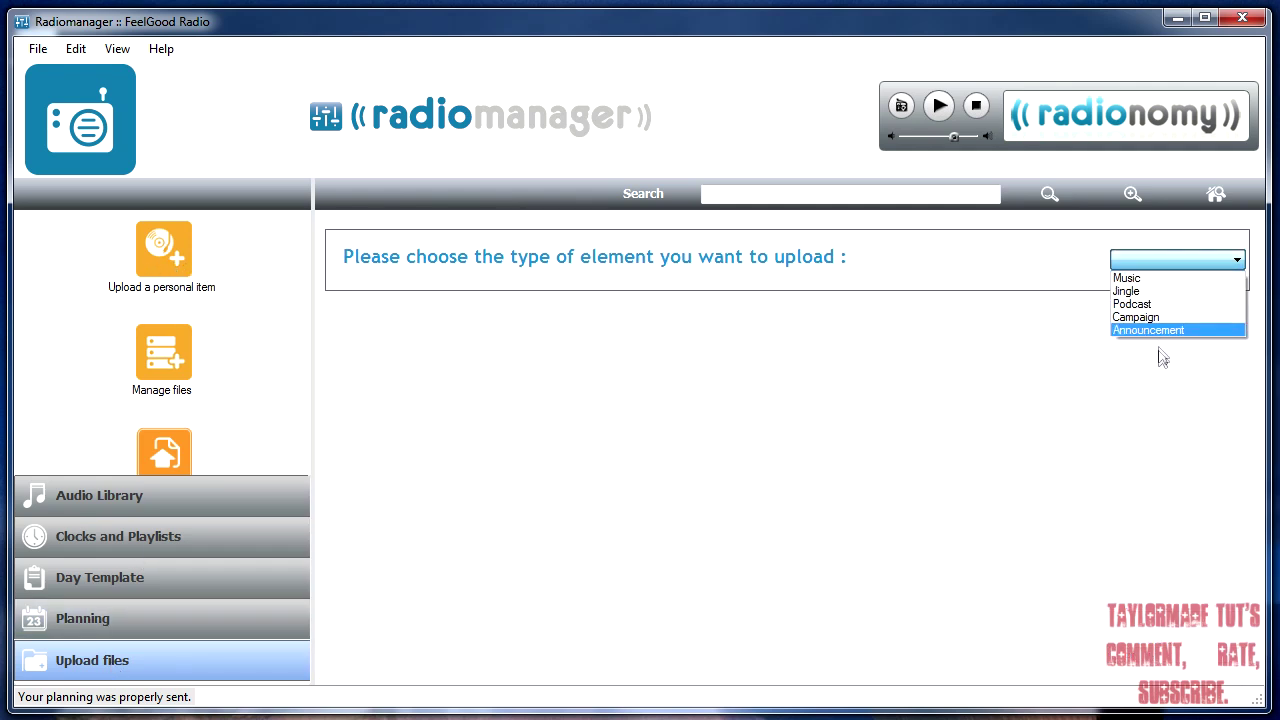
left_click(1143, 280)
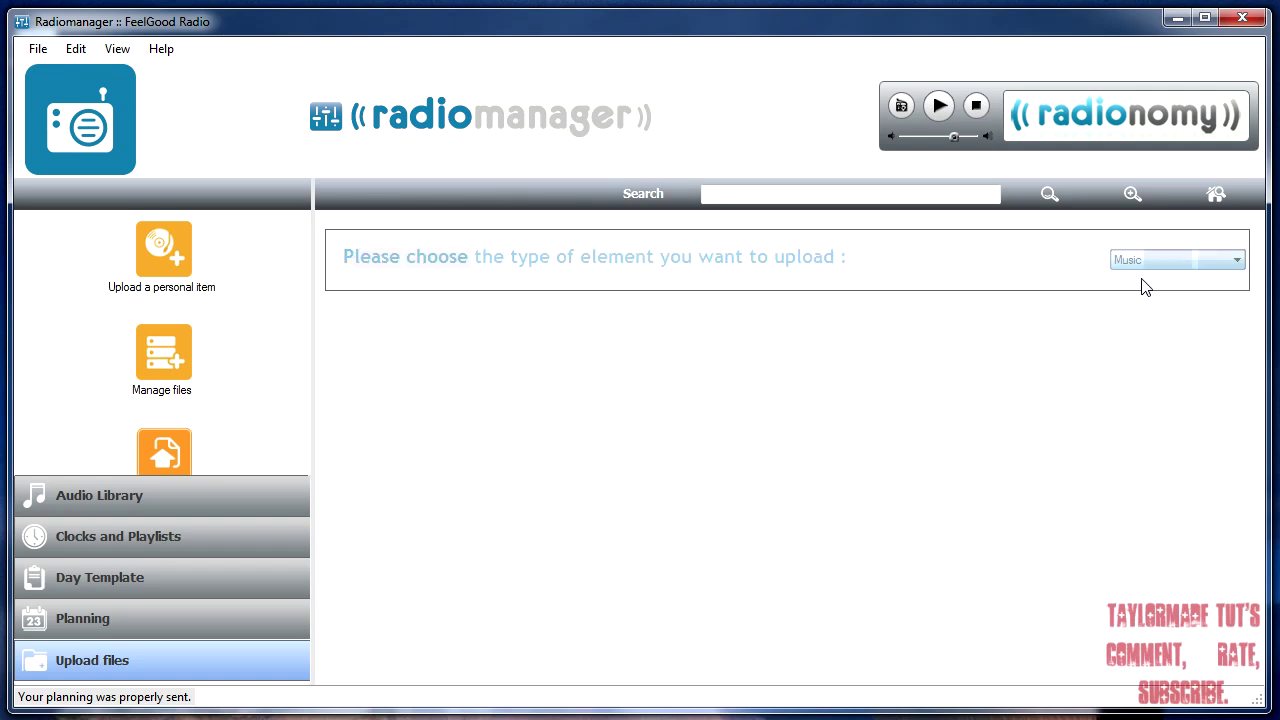
left_click(1130, 260)
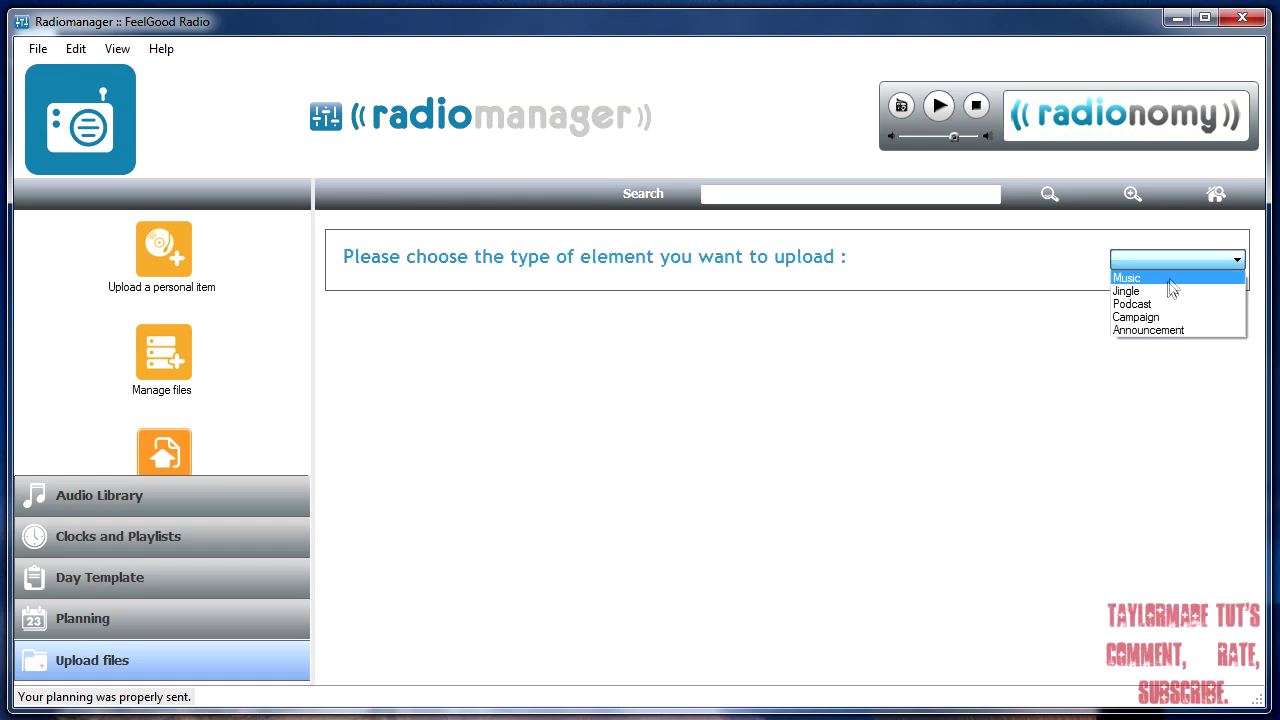
left_click(1135, 290)
Cancel the jingle file chooser without a file and minimize RadioManager.
left_click(1030, 335)
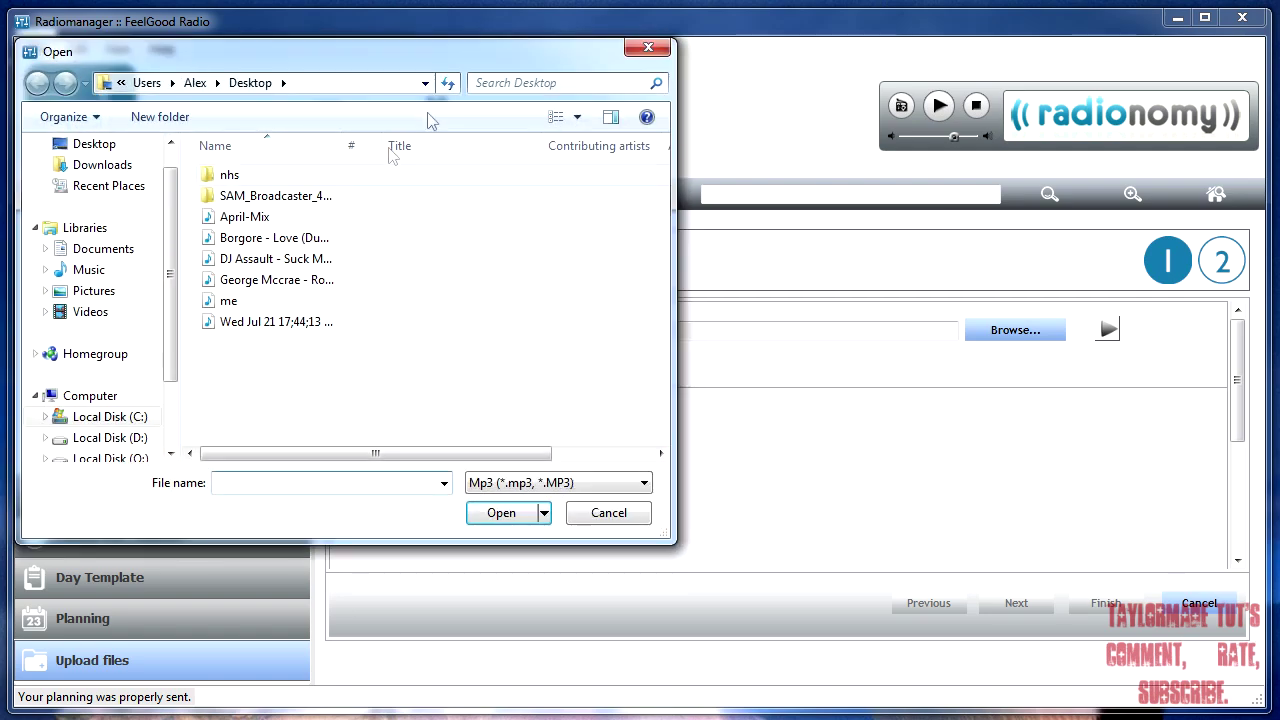
left_click(648, 49)
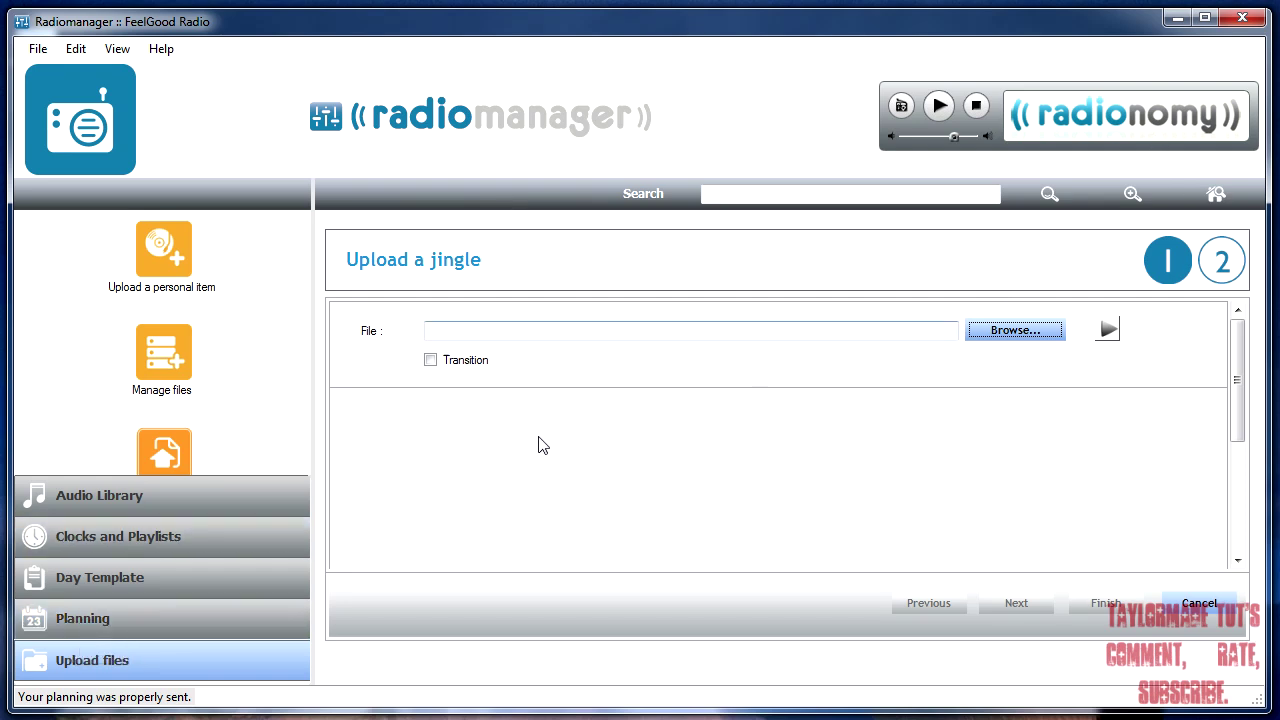
left_click(1176, 18)
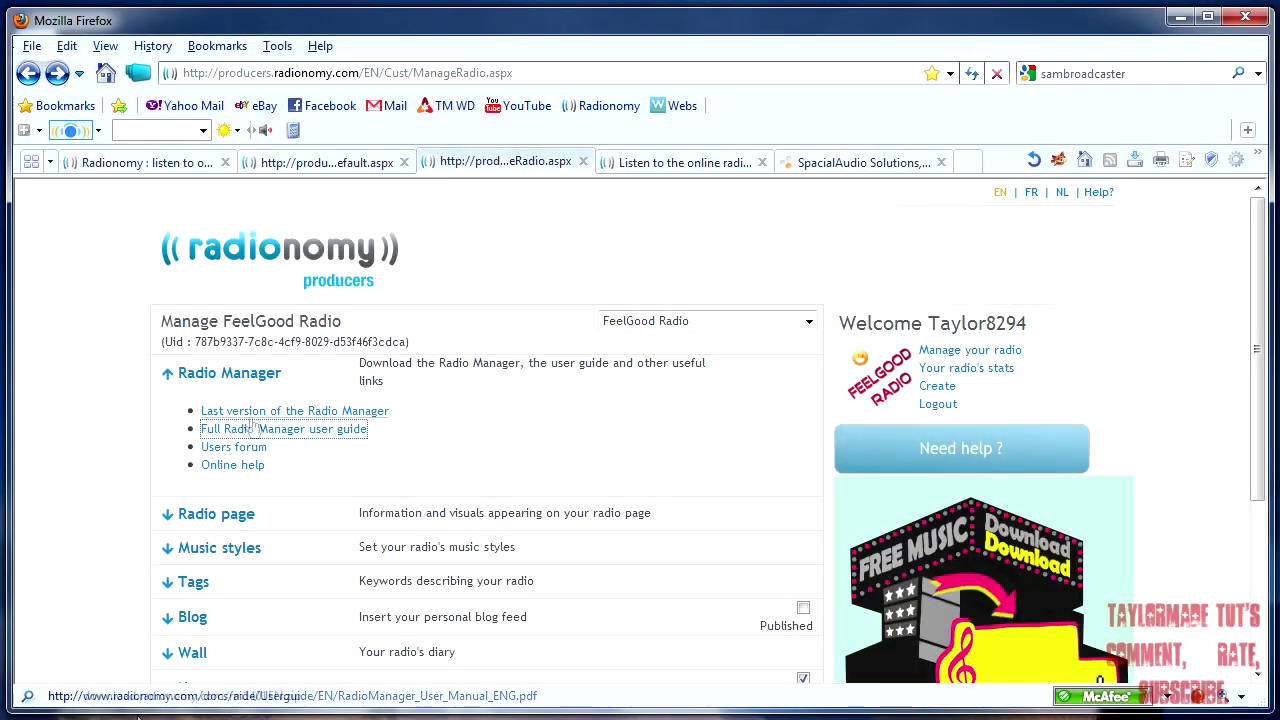
Show FeelGood Radio's listening page and scroll through its description and embed box.
left_click(668, 168)
scroll(456, 378, "up", 2)
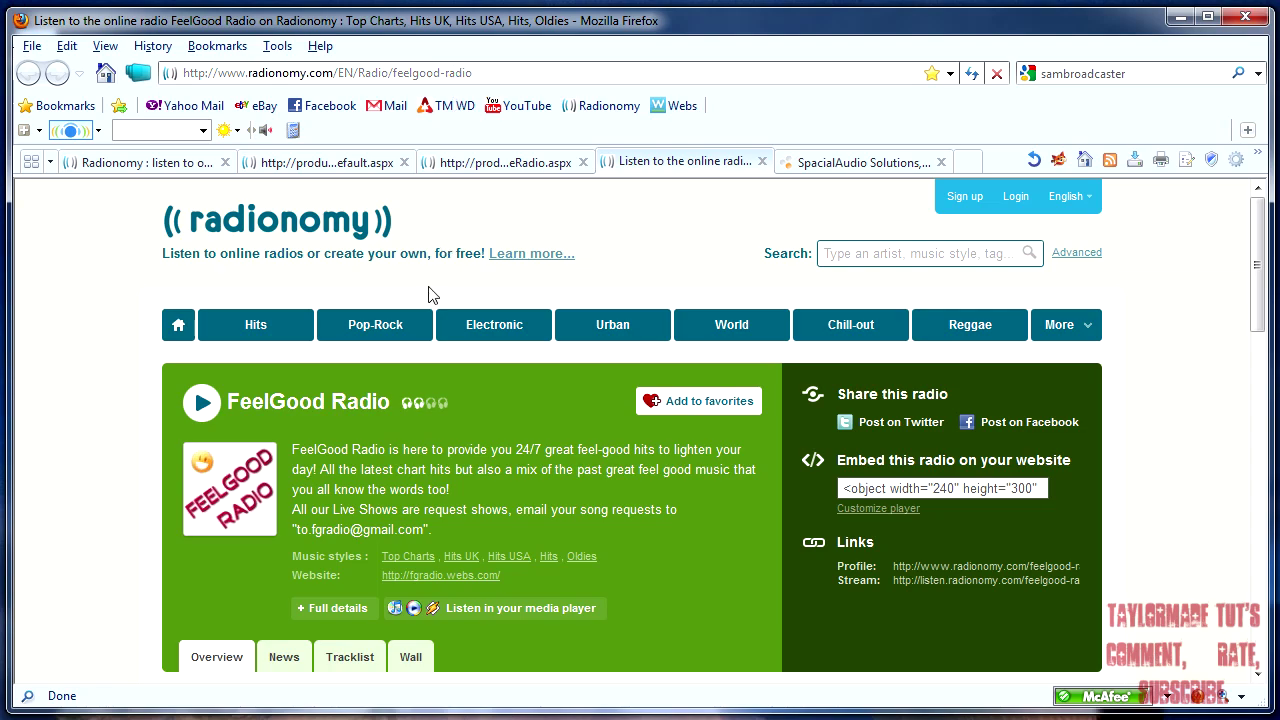
scroll(410, 508, "down", 10)
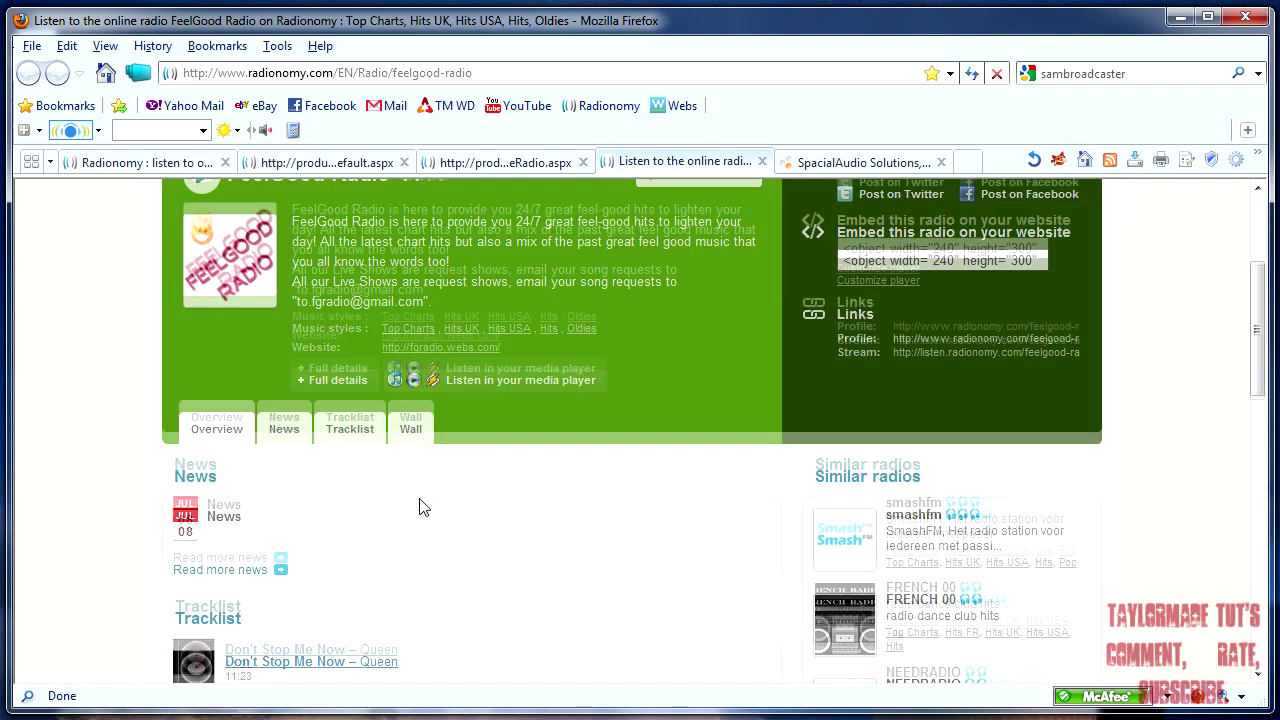
scroll(390, 503, "up", 10)
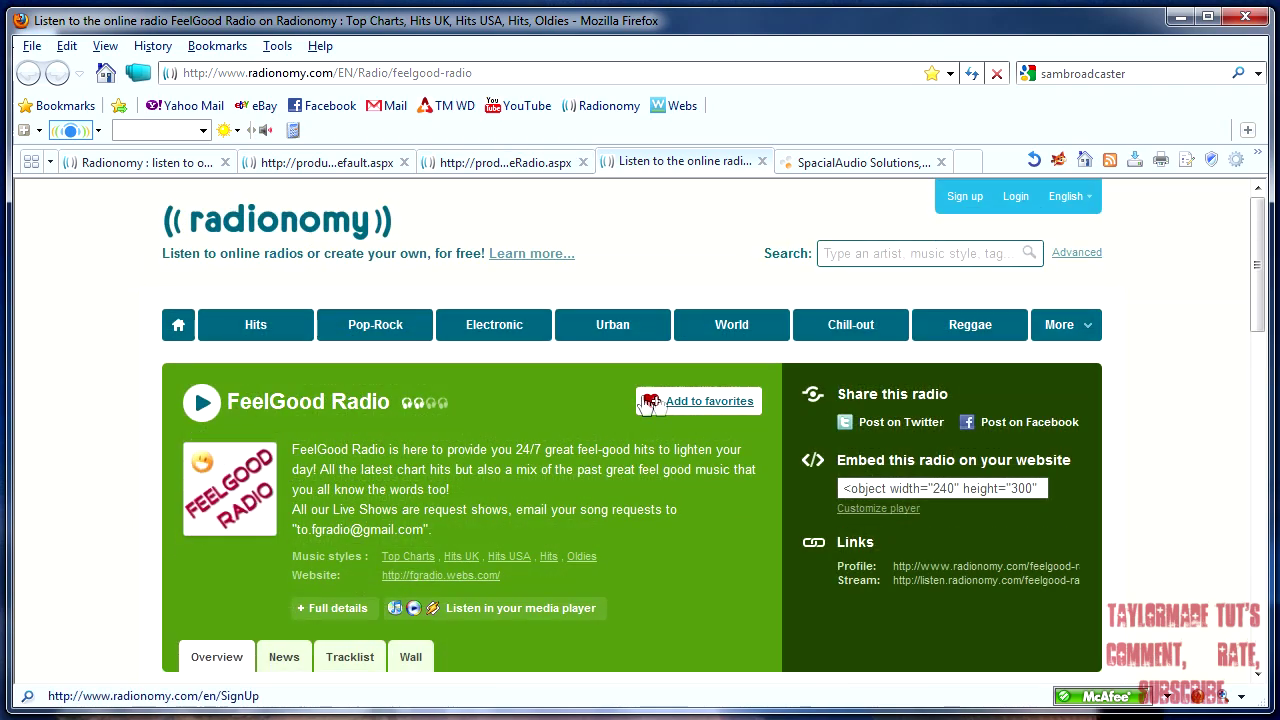
left_click(226, 415)
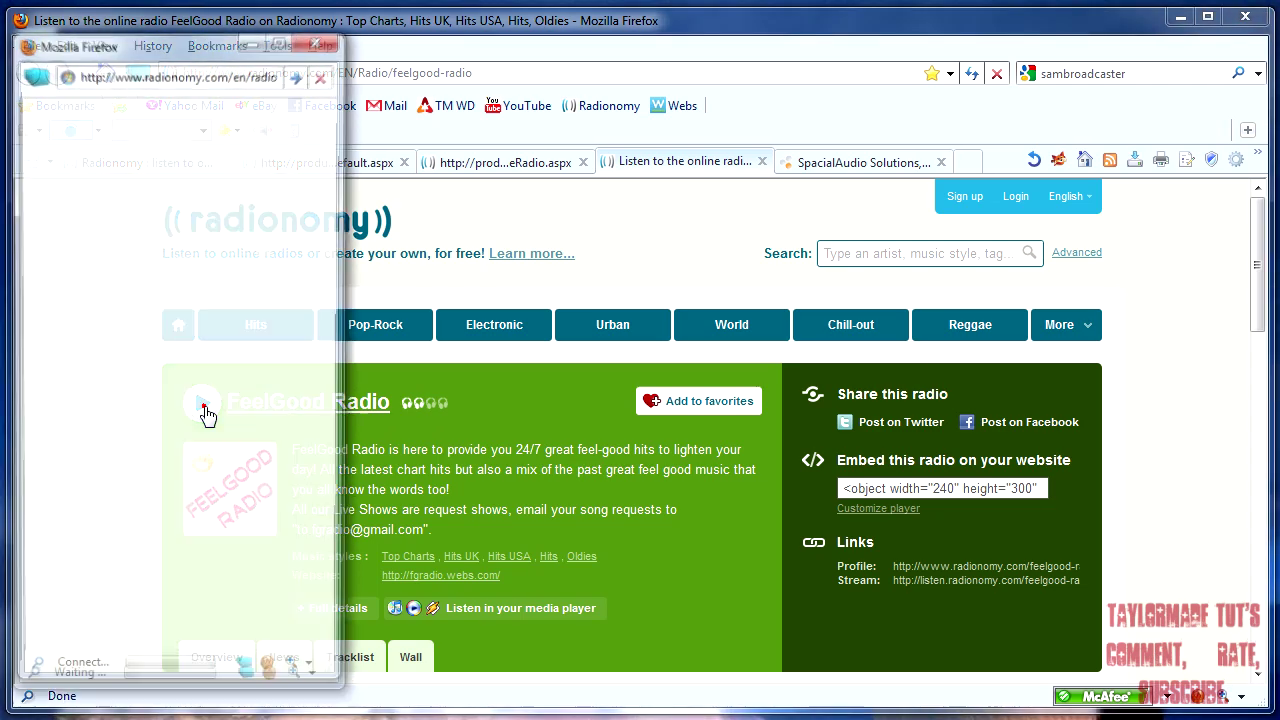
left_click(316, 42)
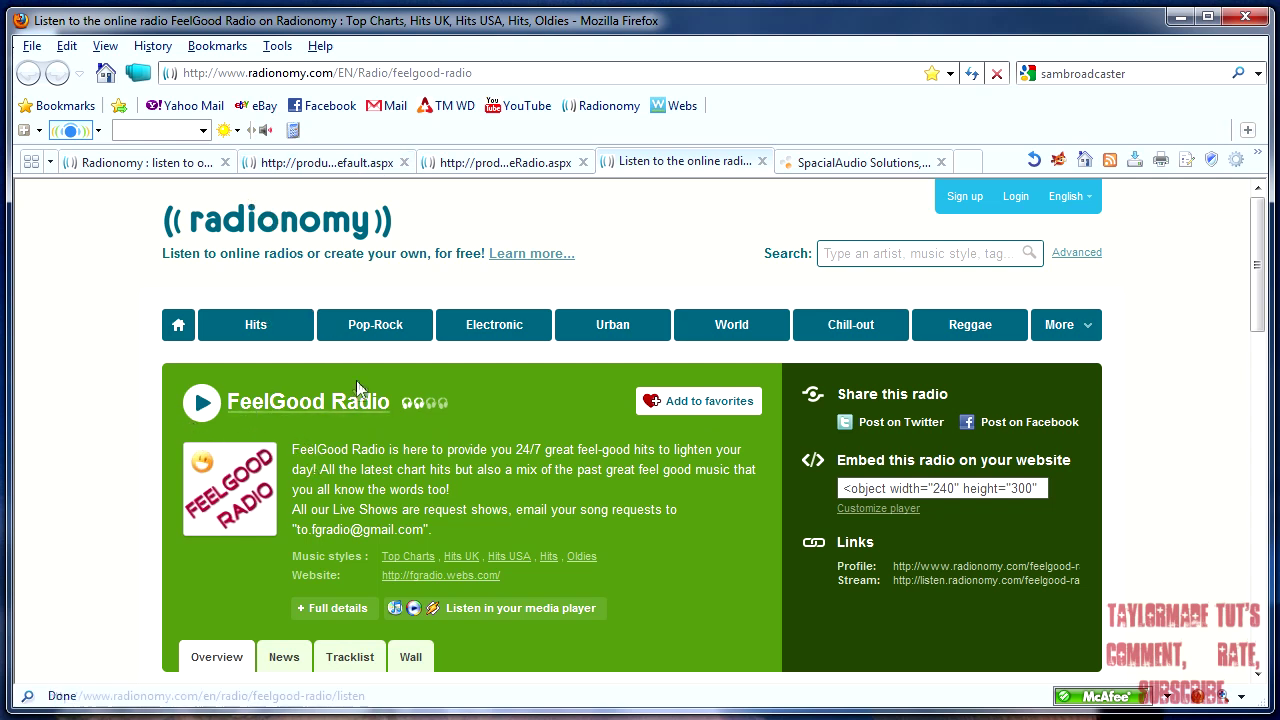
scroll(345, 455, "down", 3)
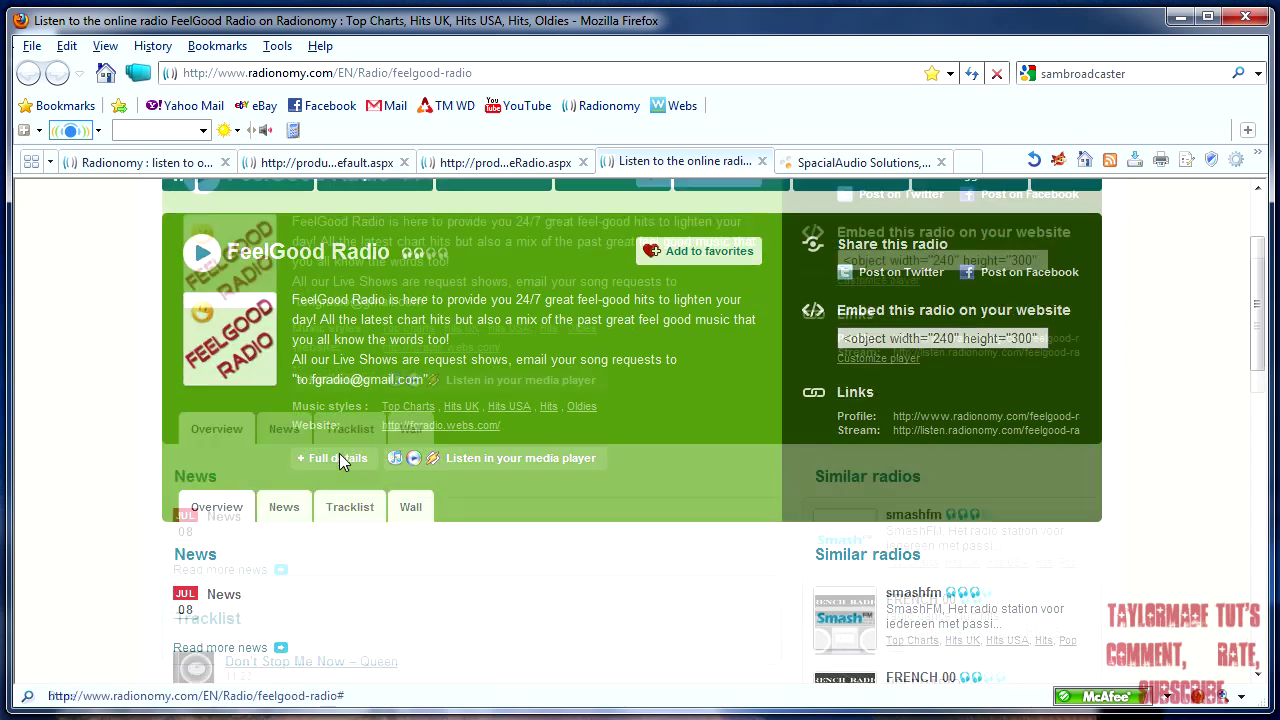
scroll(345, 450, "up", 3)
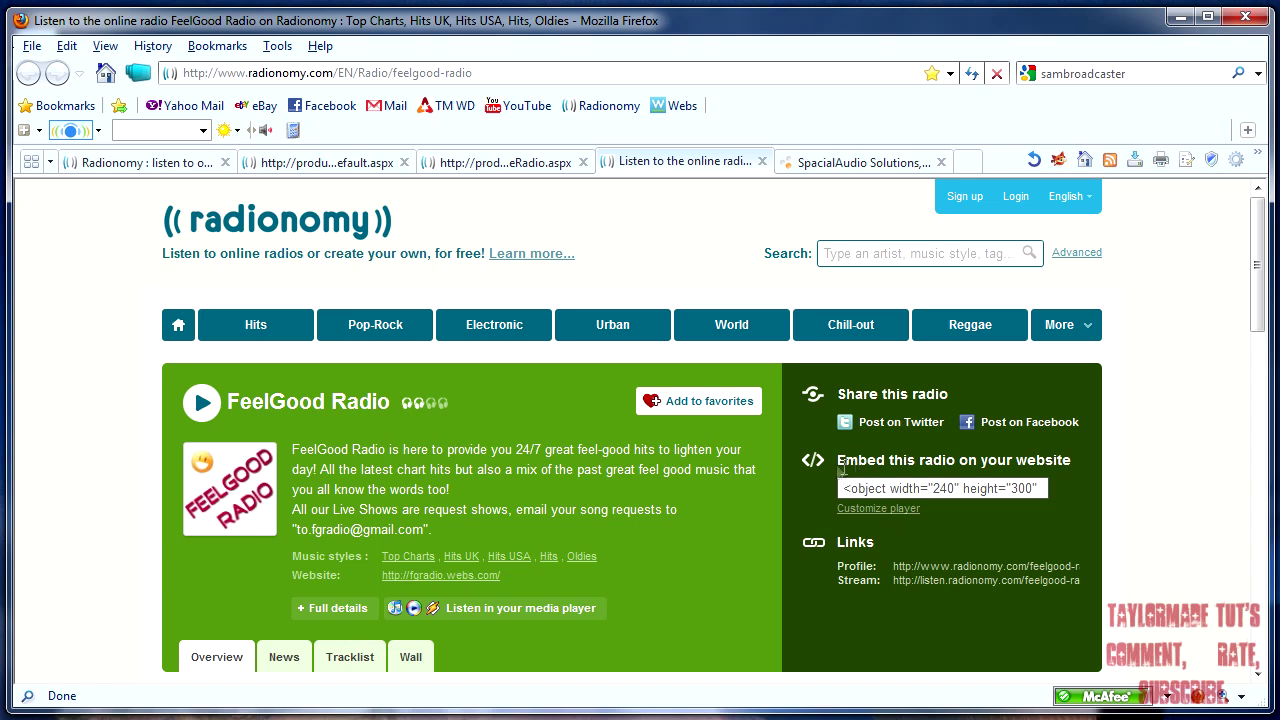
left_click_drag(837, 460, 1072, 462)
left_click(1060, 462)
left_click(868, 509)
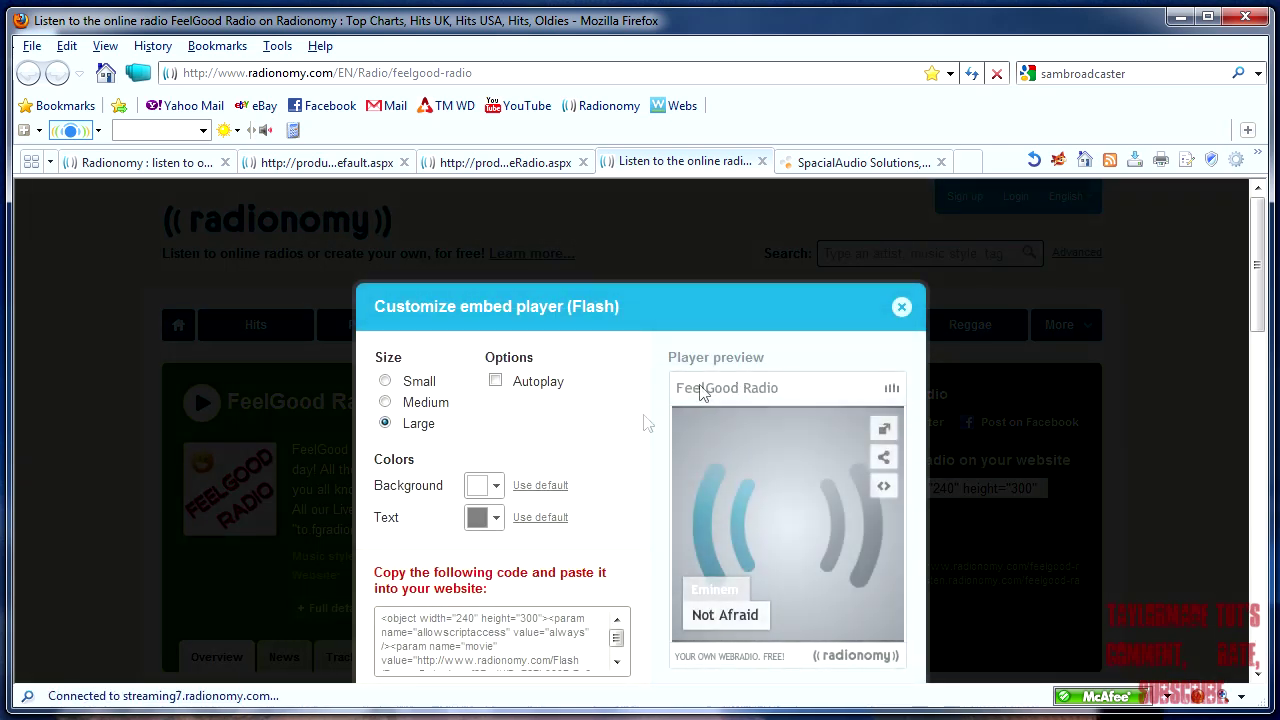
left_click(497, 488)
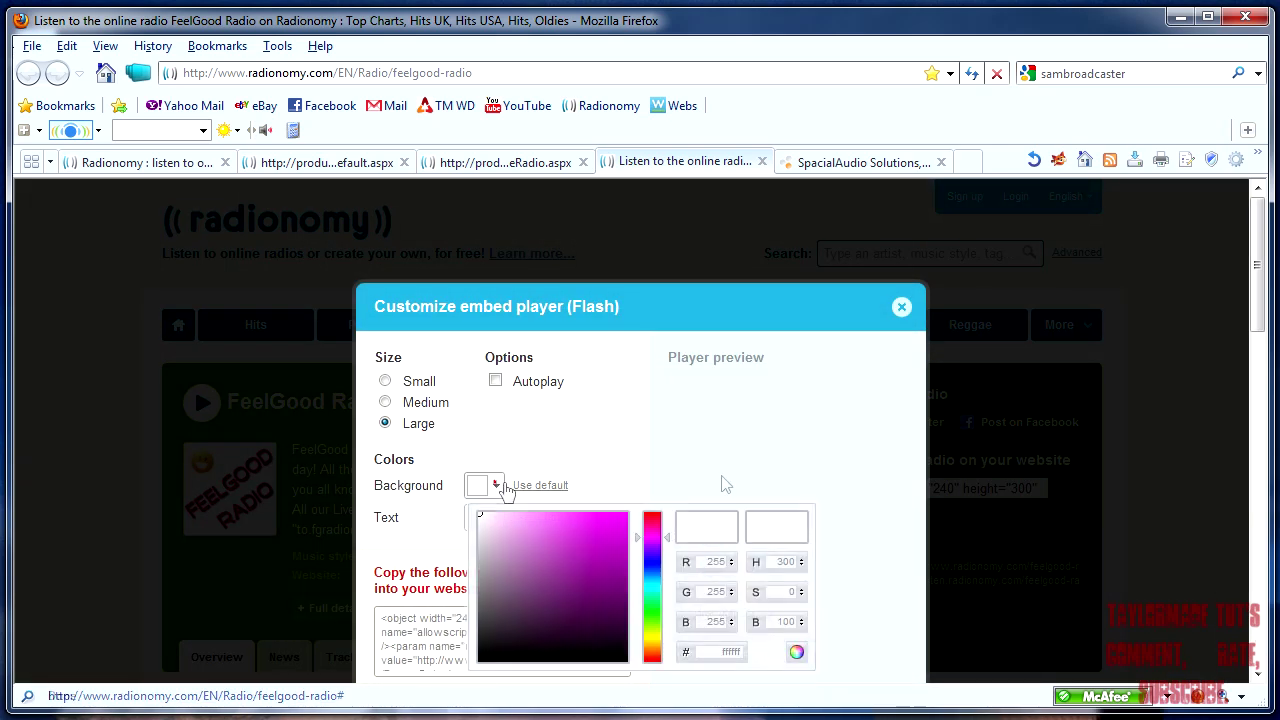
left_click(501, 488)
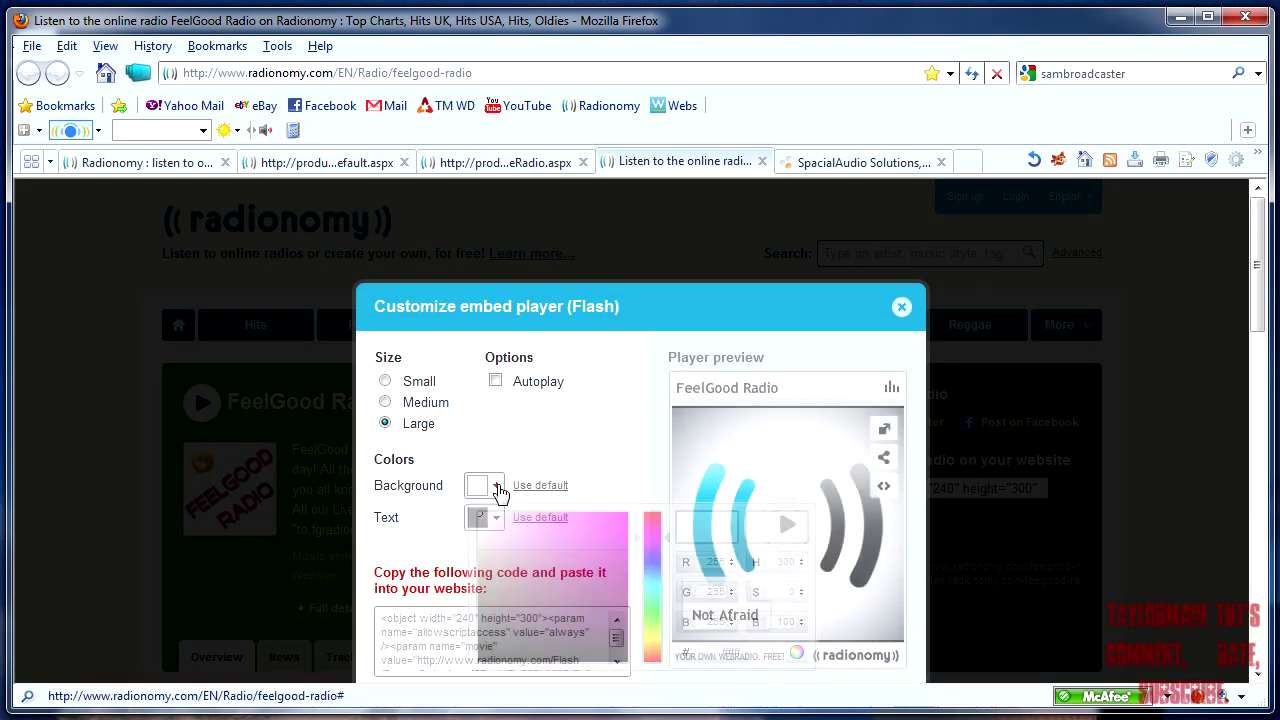
left_click(385, 381)
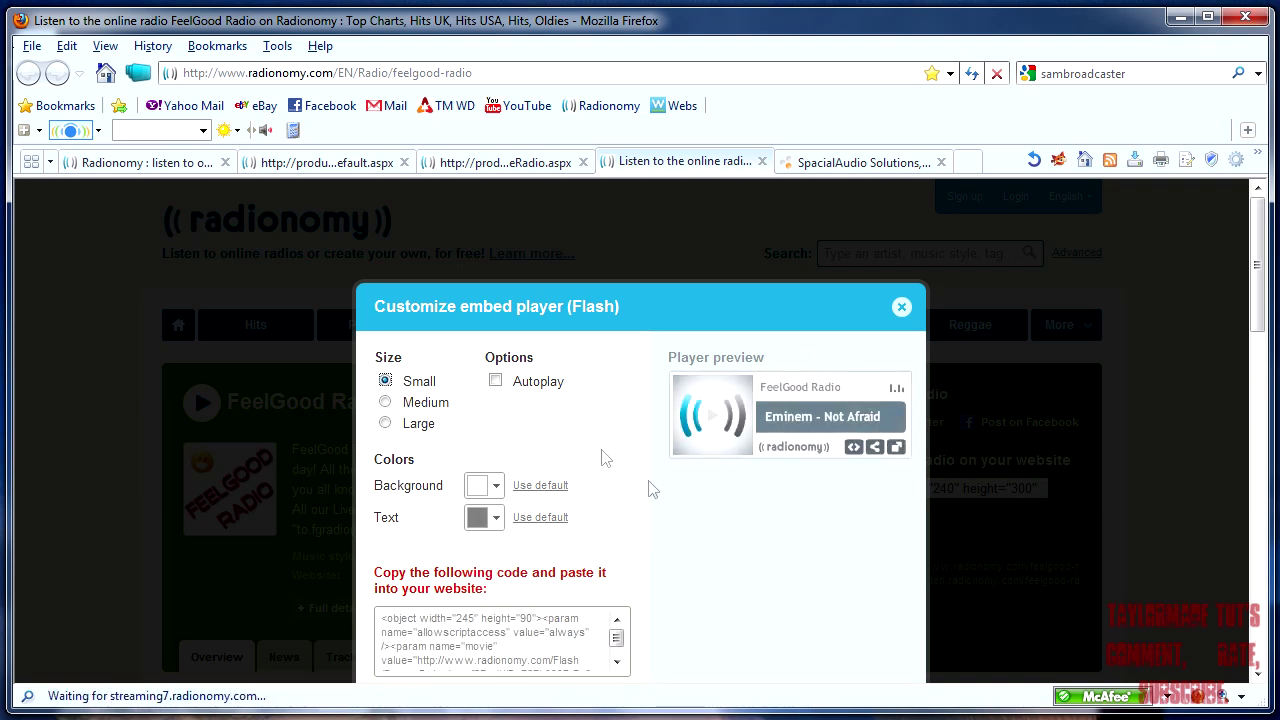
left_click(385, 423)
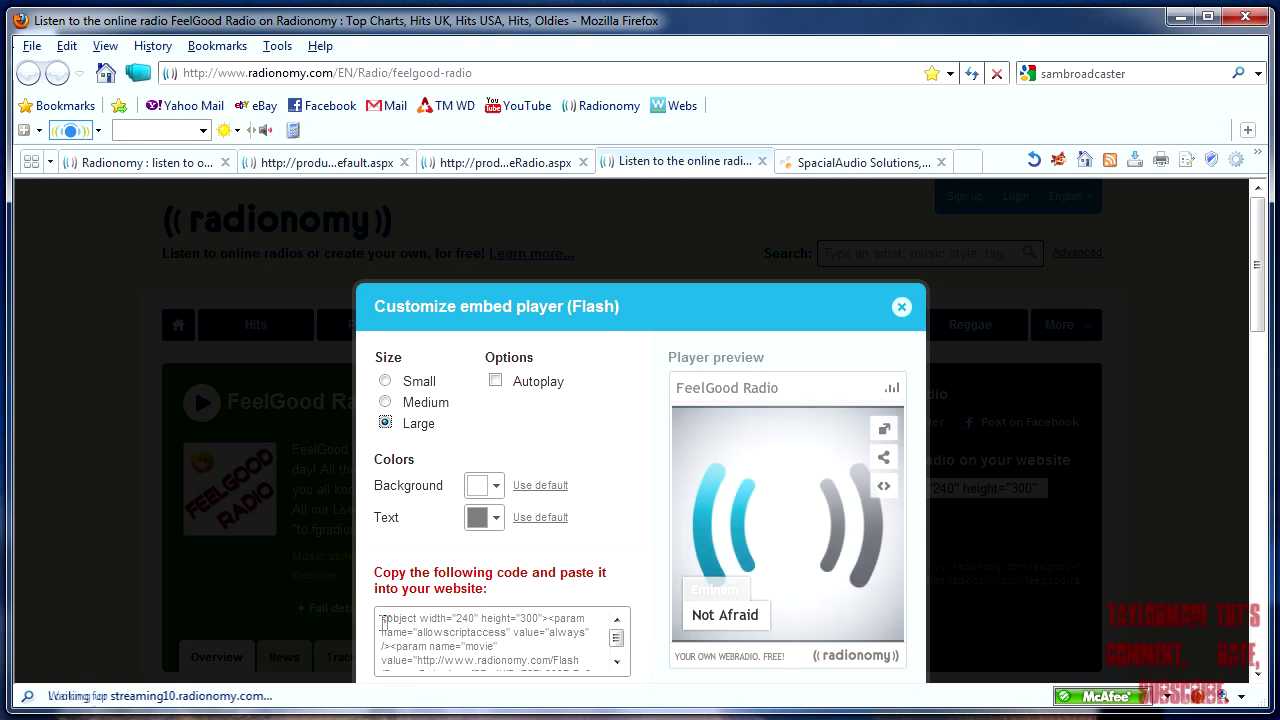
left_click_drag(428, 632, 533, 664)
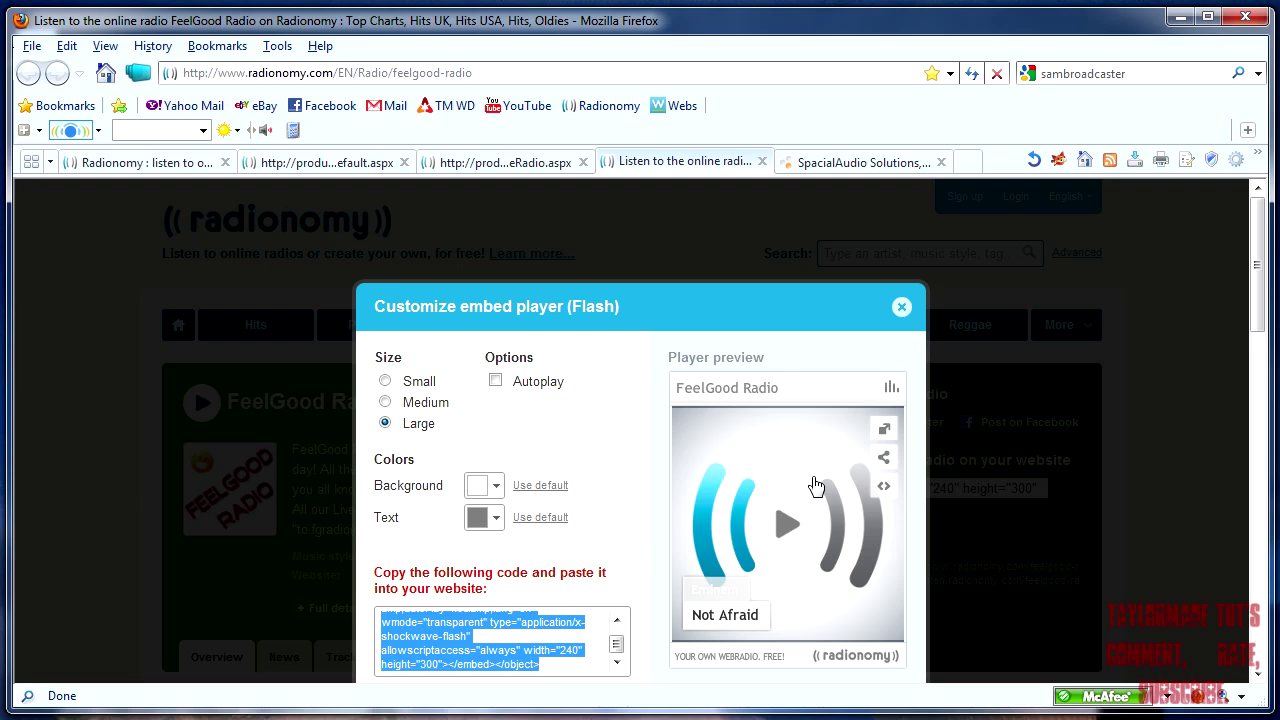
left_click(901, 307)
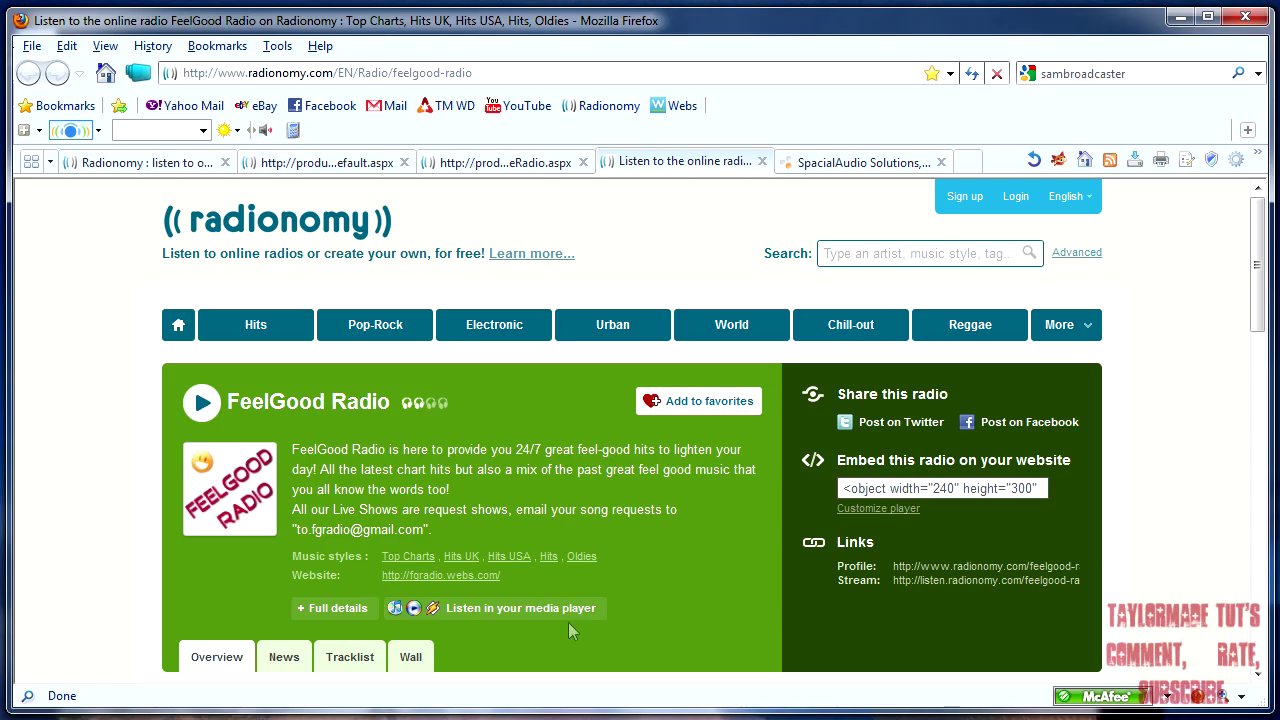
Minimize Firefox and open the message screenshot PNG in Windows Photo Viewer.
left_click(1183, 17)
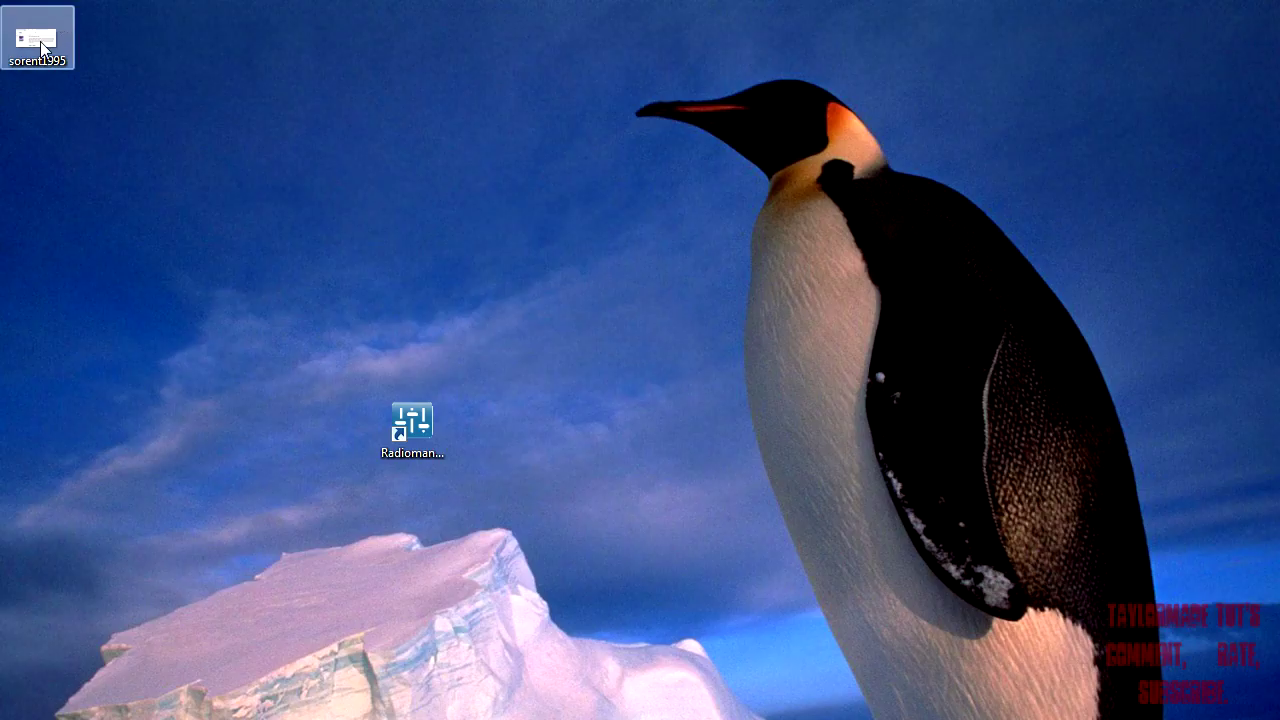
left_click_drag(36, 40, 412, 240)
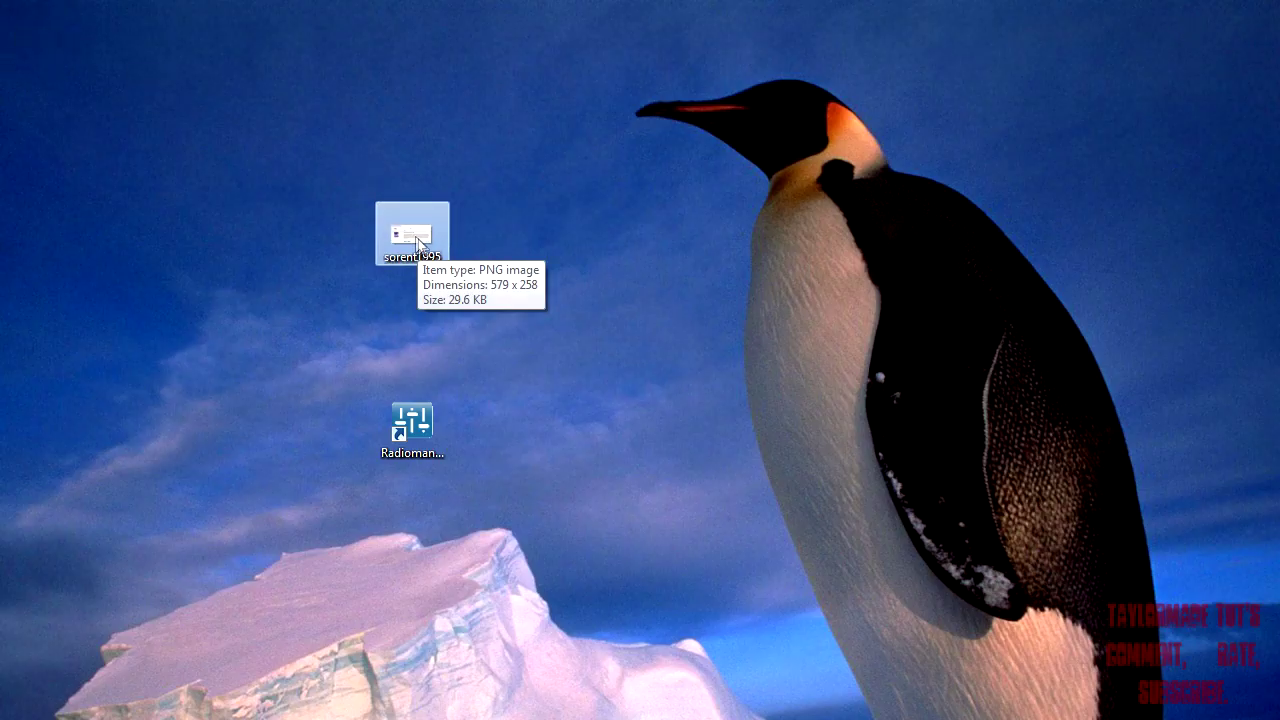
double_click(418, 248)
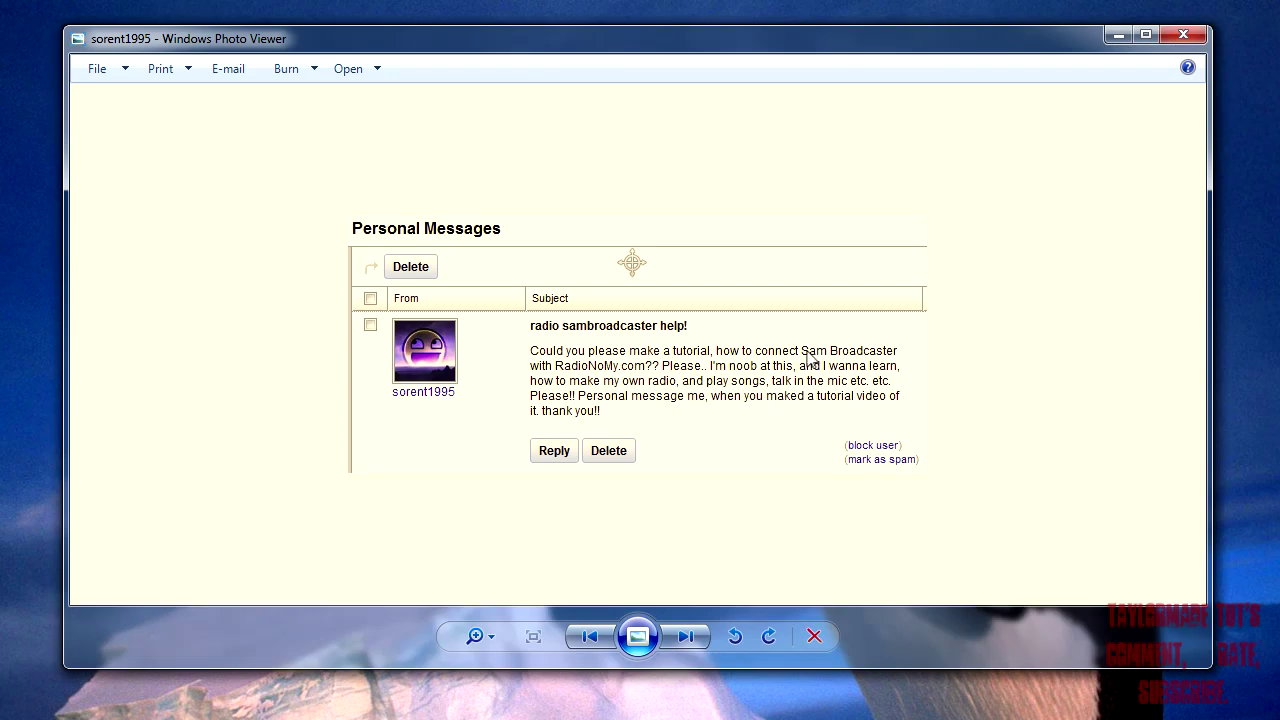